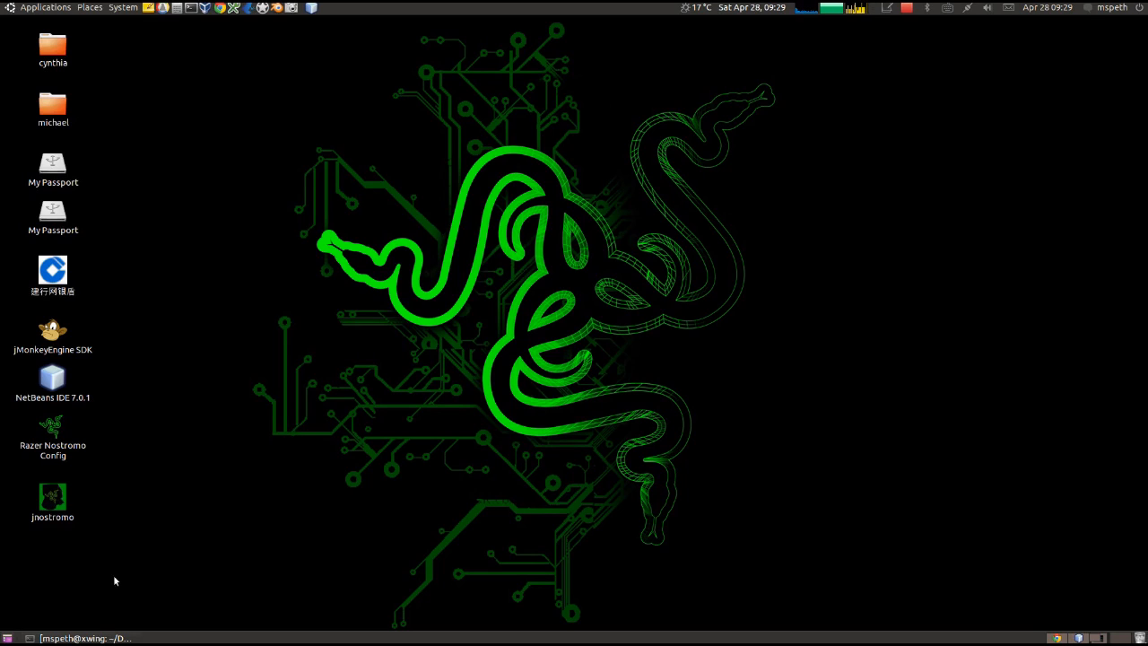
- In the terminal, list the streaming folder's contents and extract the archive jnostromo.tar.bz2
left_click(119, 637)
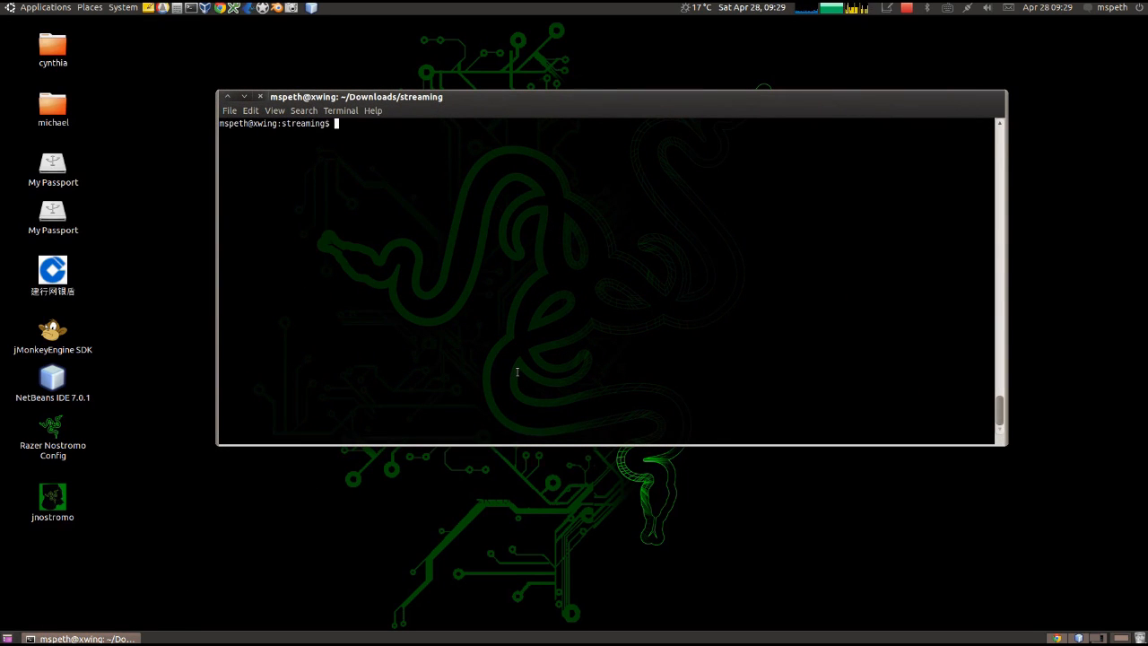
type("ls")
key("Return")
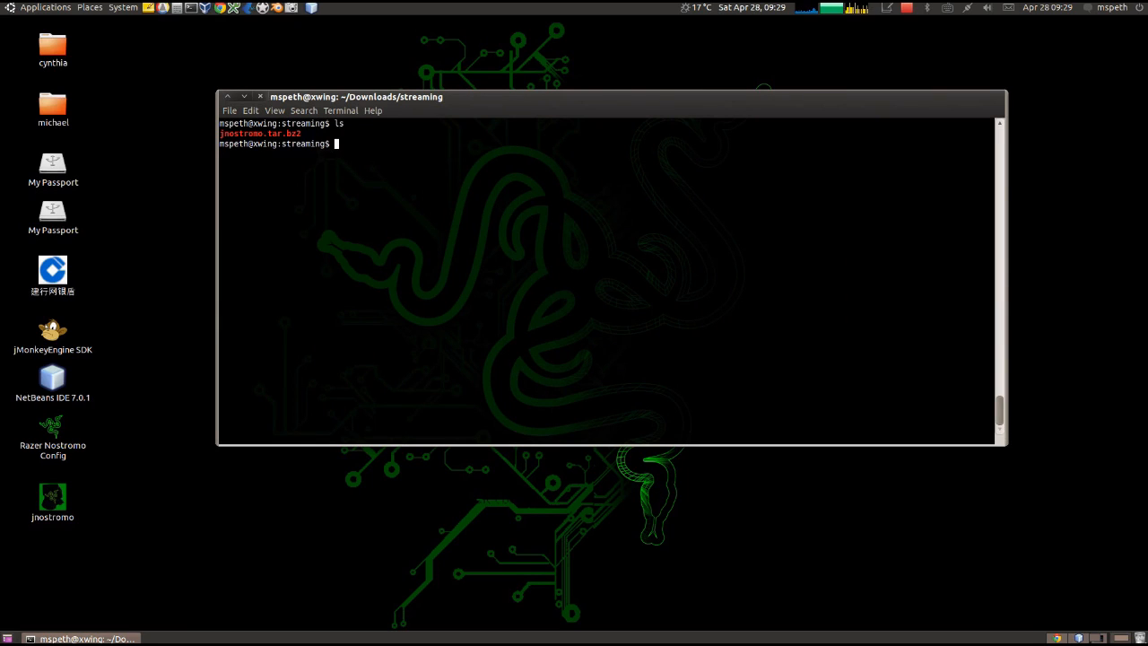
type("tar -jxvf jnostromo.tar.bz2")
key("Return")
- Enter the extracted jnostromo folder, list its files and display readme.txt with the more command
type("cd jno")
key("Tab")
key("Return")
type("l")
key("Return")
type("more readme.txt")
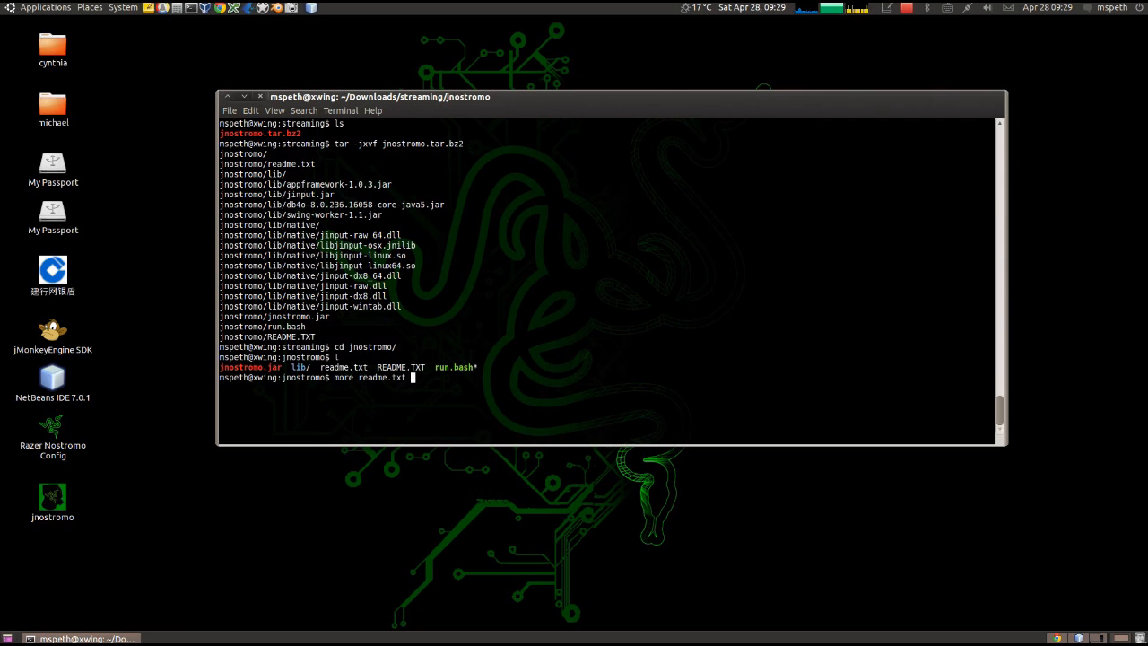
key("Return")
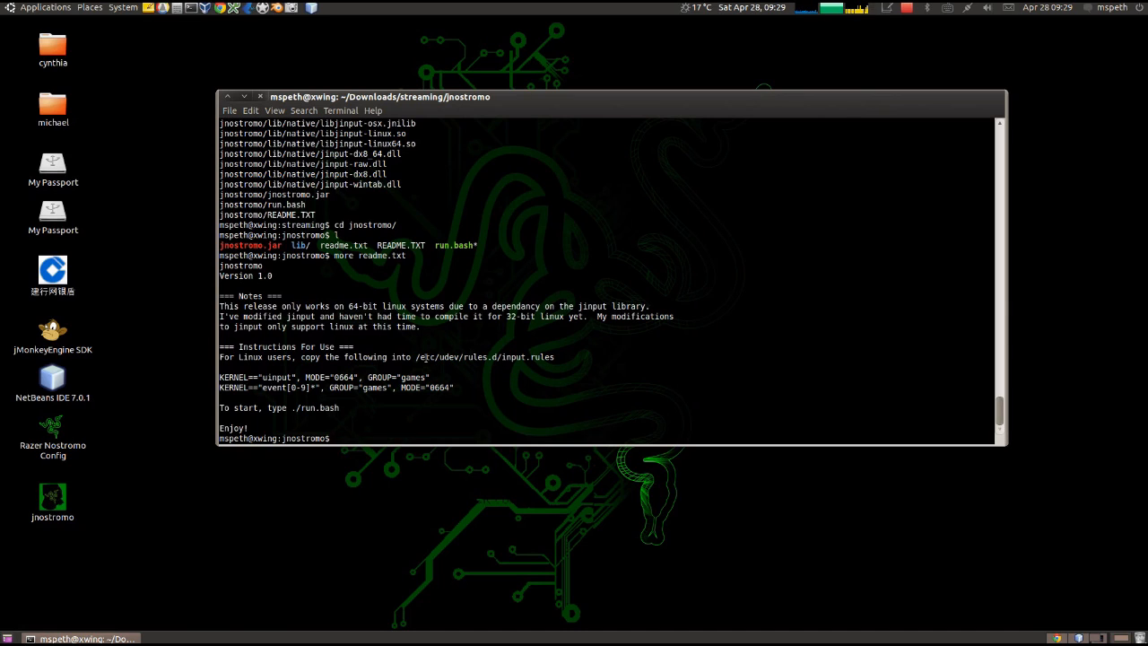
- Display /etc/udev/rules.d/input.rules with cat and compare its KERNEL, GROUP and MODE entries with the rules in the readme
left_click_drag(417, 359, 556, 358)
left_click(330, 381)
left_click_drag(459, 386, 221, 379)
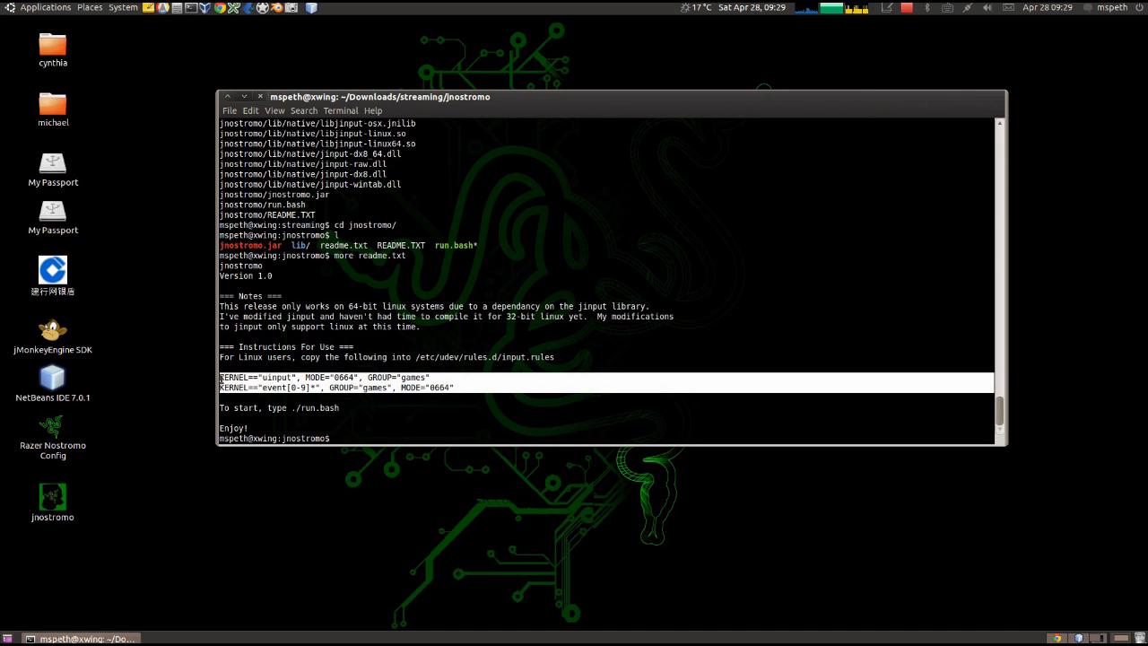
left_click(422, 388)
type("cat")
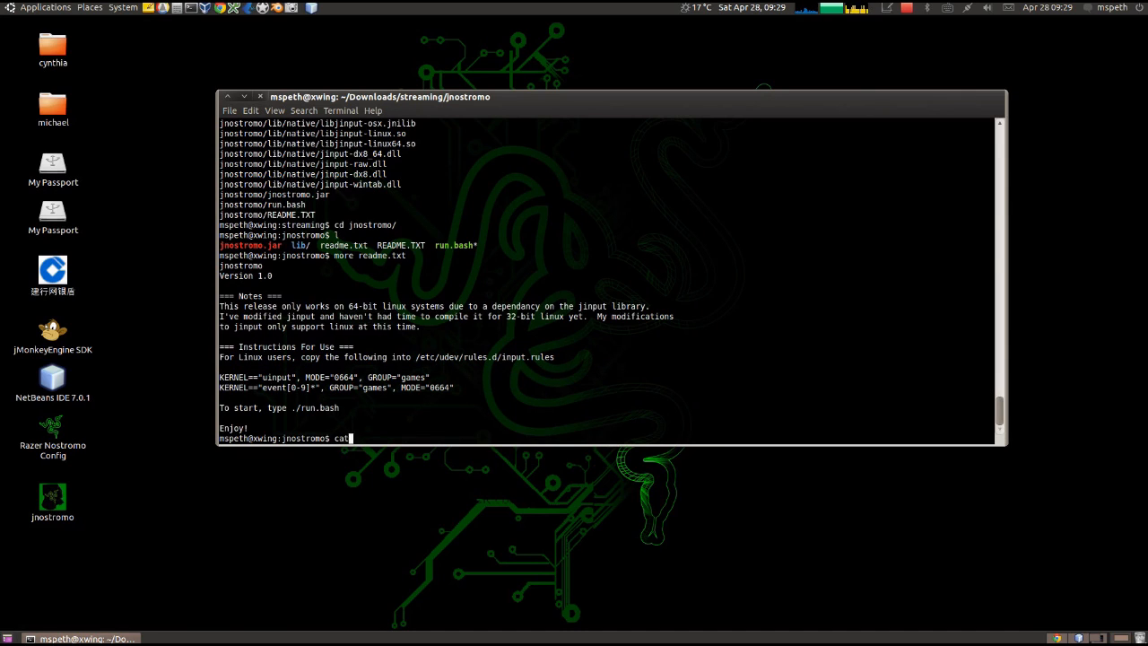
type(" /etc/udev/rules.d/input.rules")
key("Return")
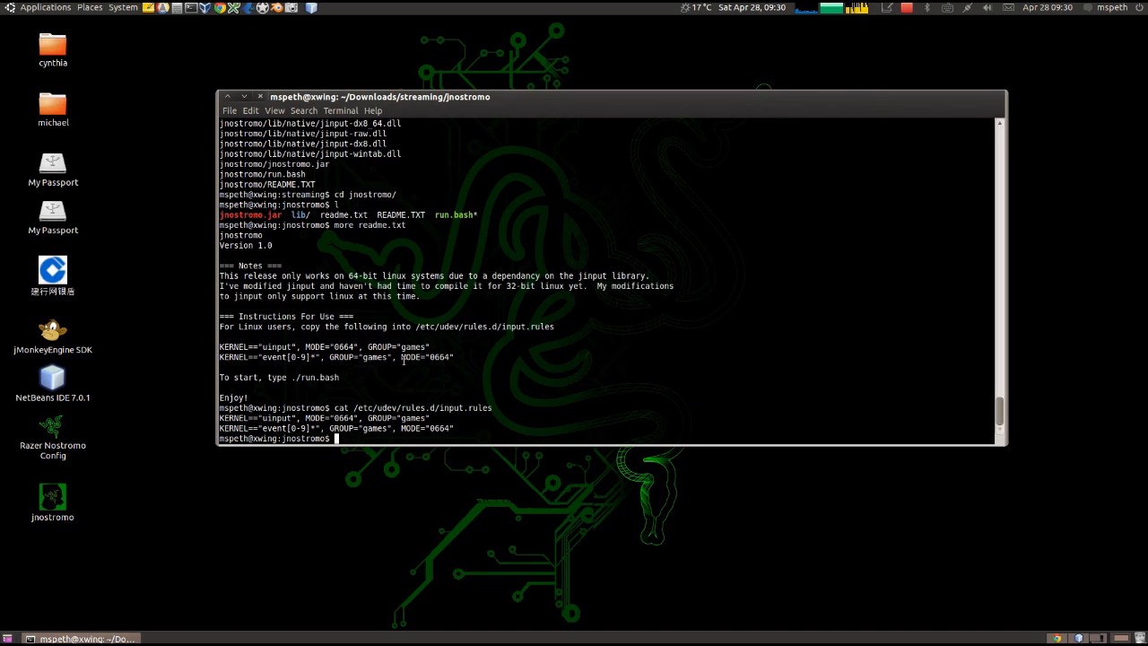
left_click_drag(362, 357, 389, 357)
left_click_drag(443, 356, 450, 356)
left_click(555, 365)
- Clear the terminal, start the configurator with ./run.bash and minimise the terminal window
type("clear")
key("Return")
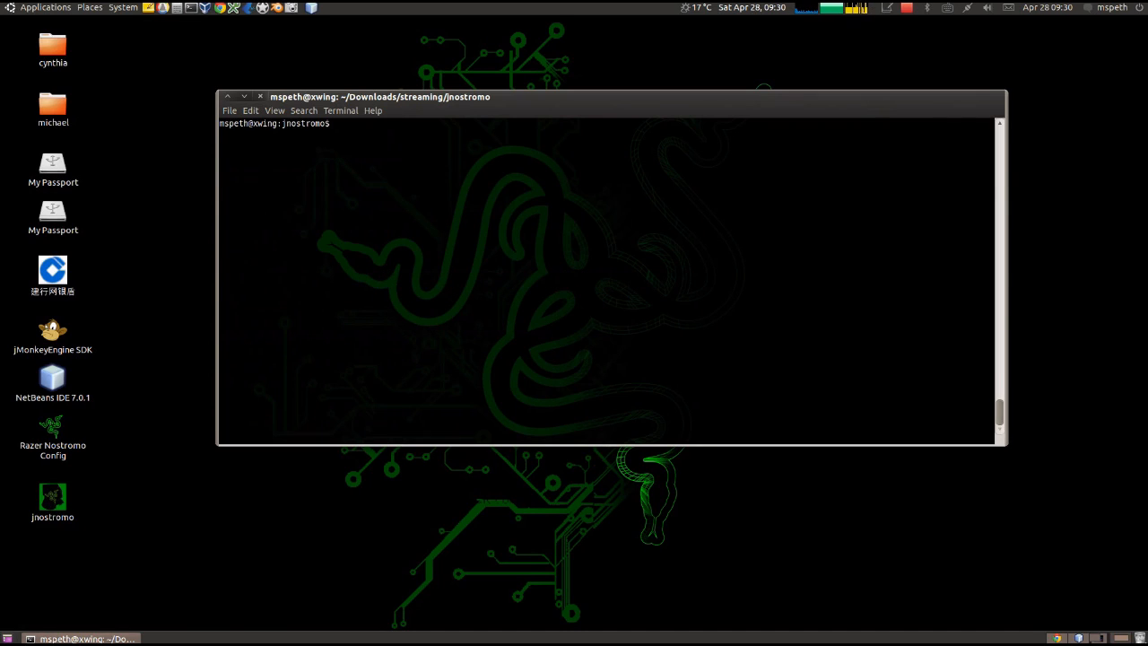
type("l")
key("Return")
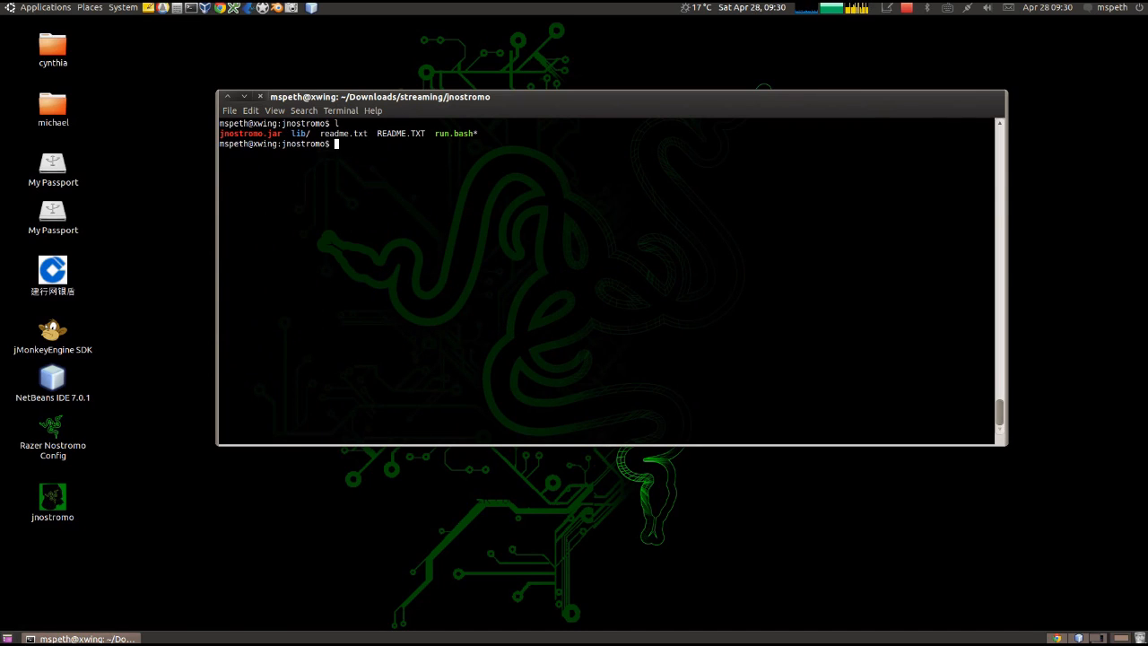
type("./run.bash")
key("Return")
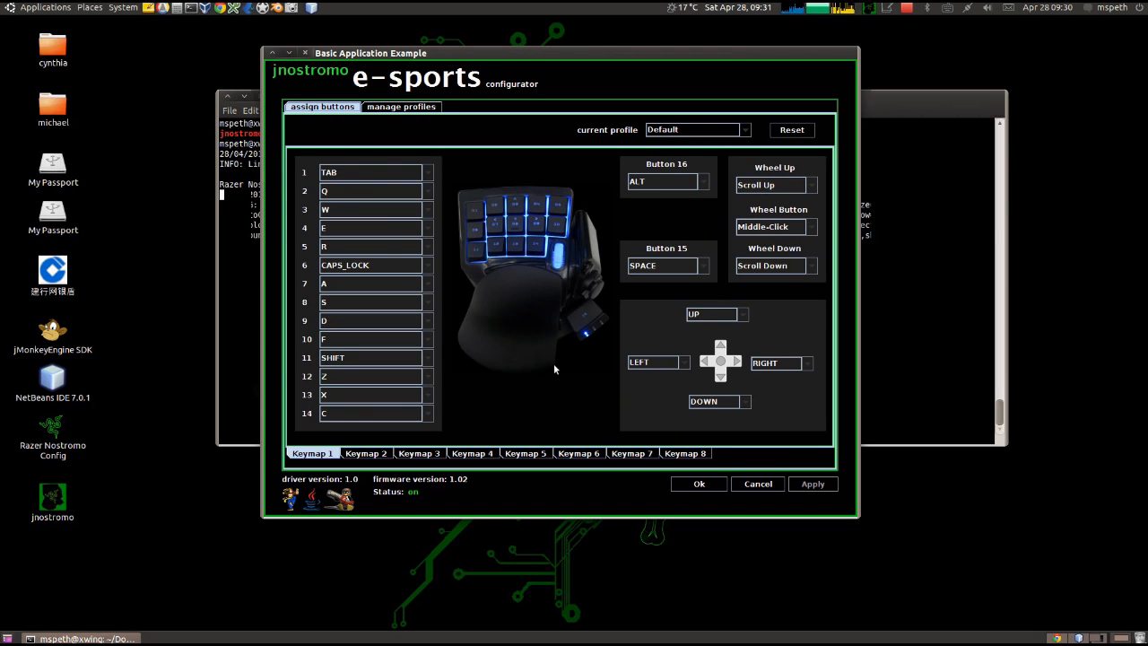
left_click(255, 387)
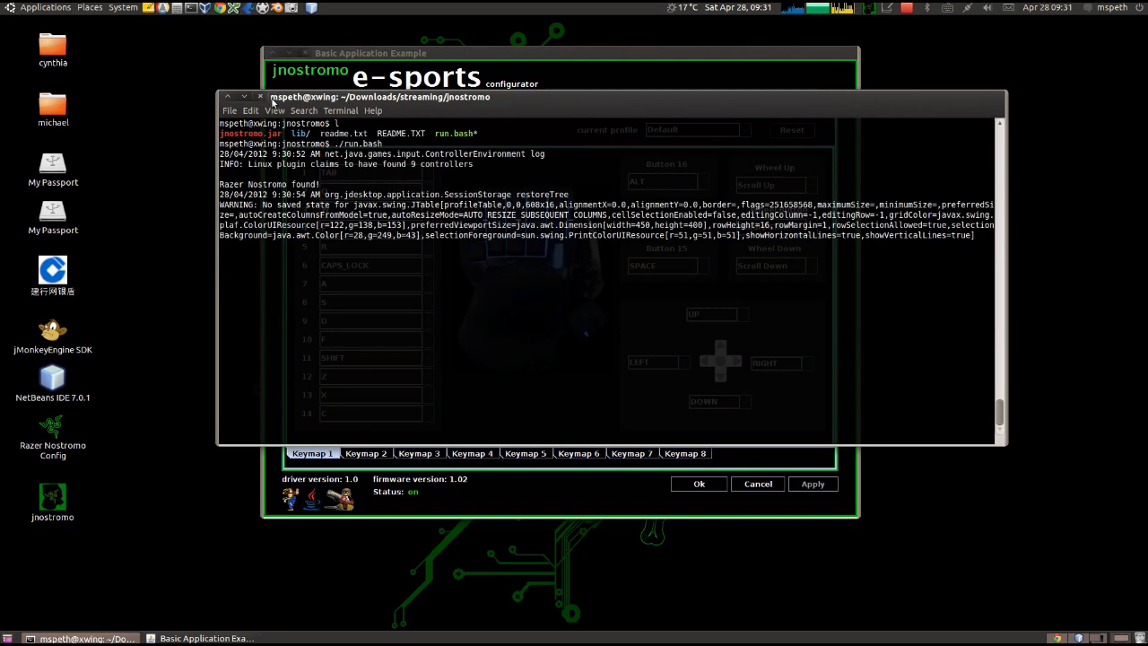
left_click(244, 96)
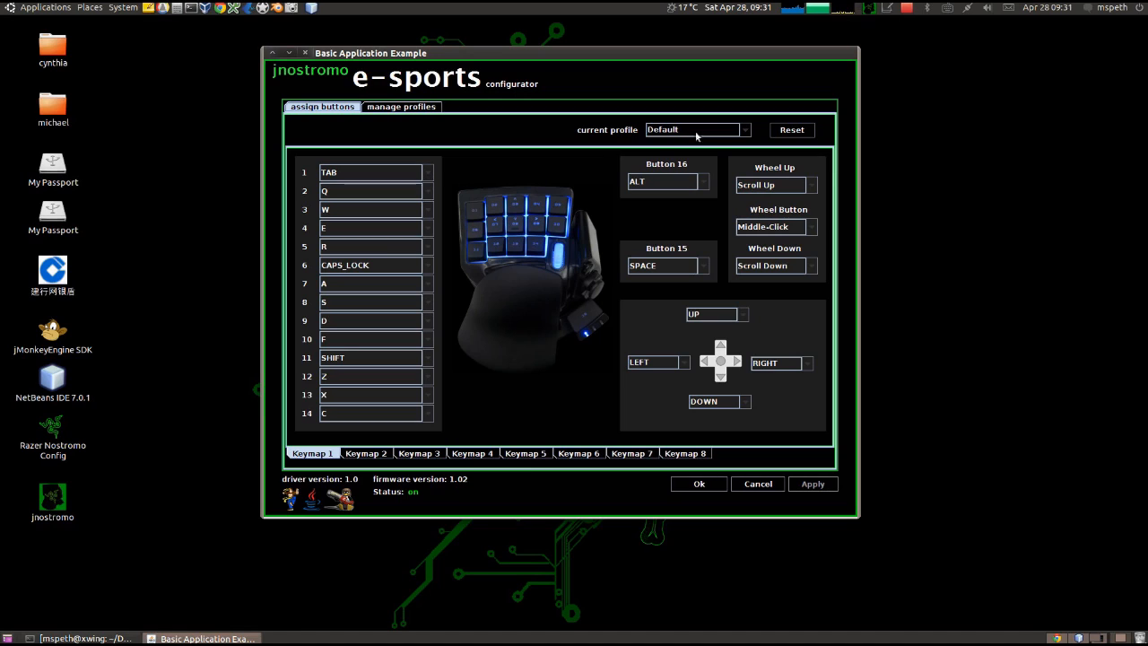
- Create a new profile named "demo" in the profile management view
left_click(745, 130)
left_click(745, 130)
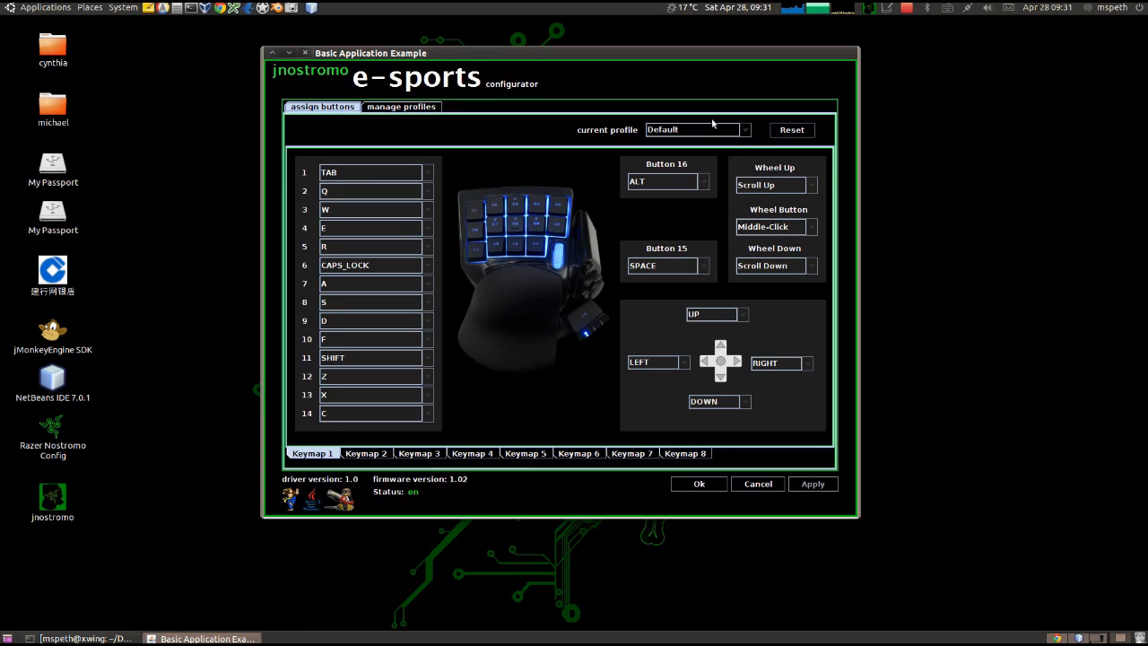
left_click(400, 109)
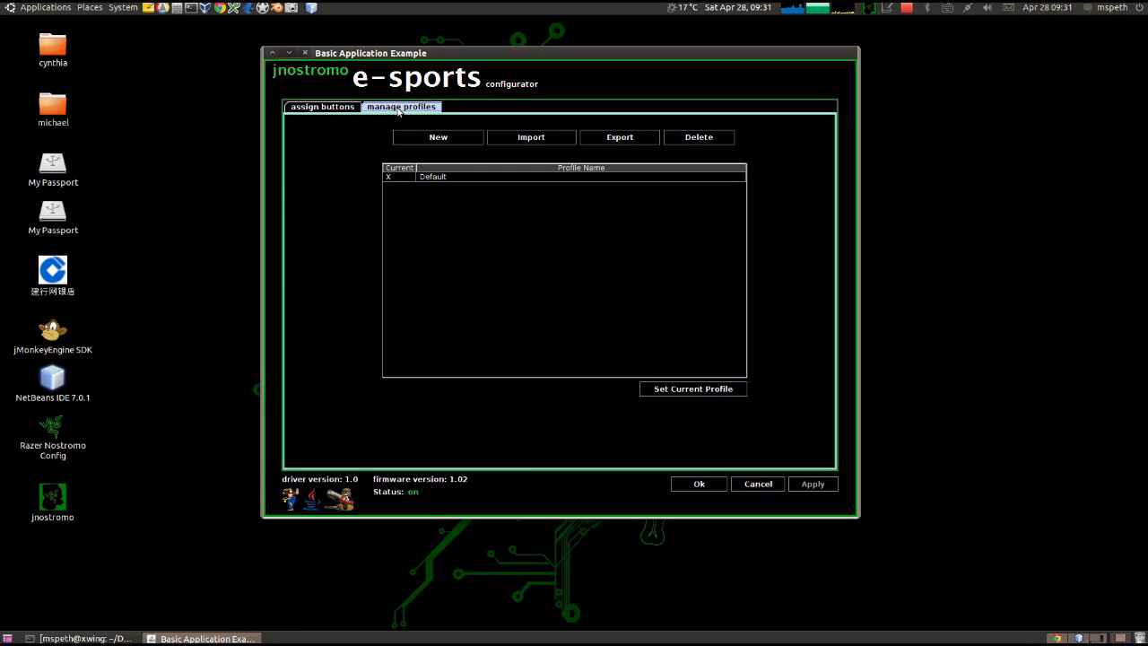
left_click(447, 141)
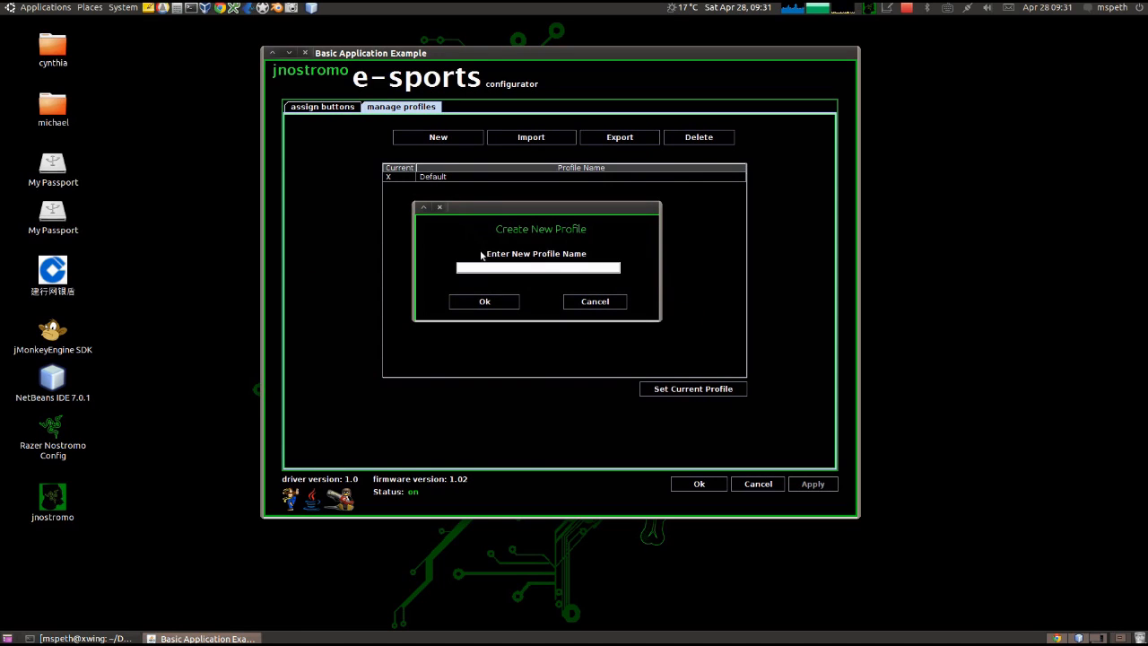
type("demo")
left_click(492, 303)
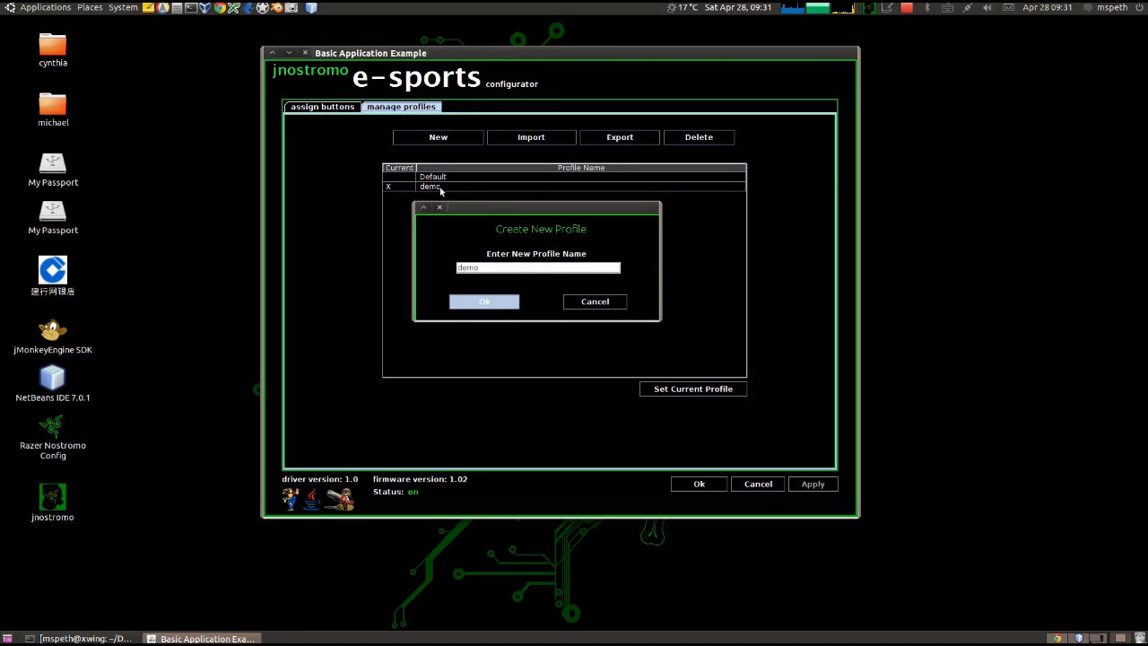
- Make Default the current profile in the profile table, and set demo as current again
left_click(441, 188)
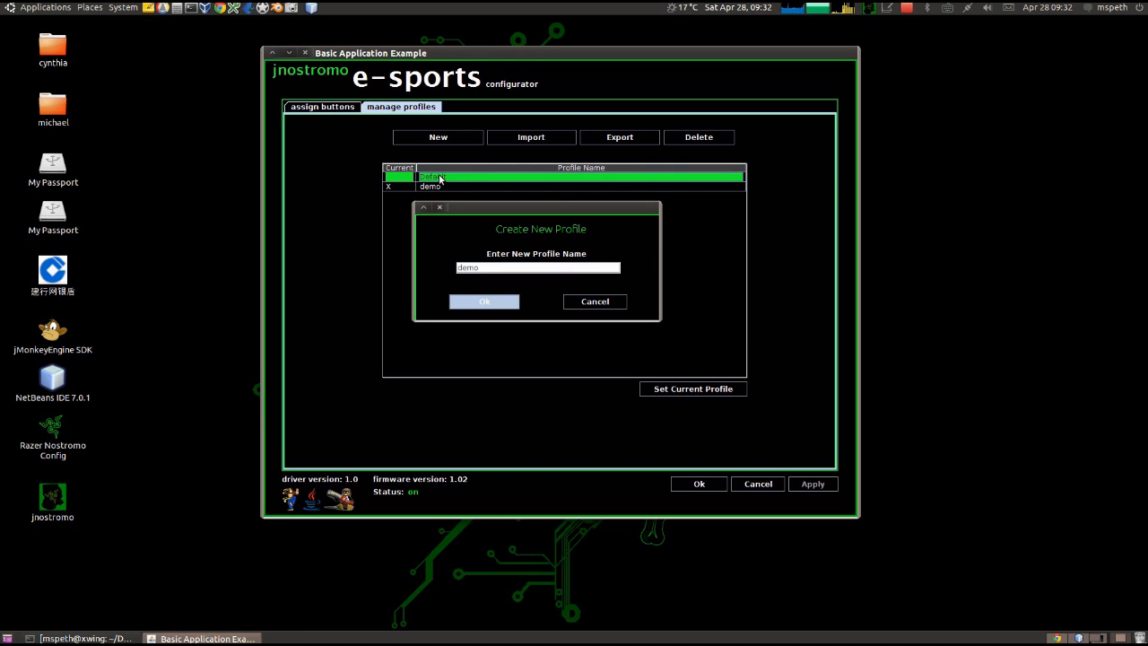
left_click(678, 392)
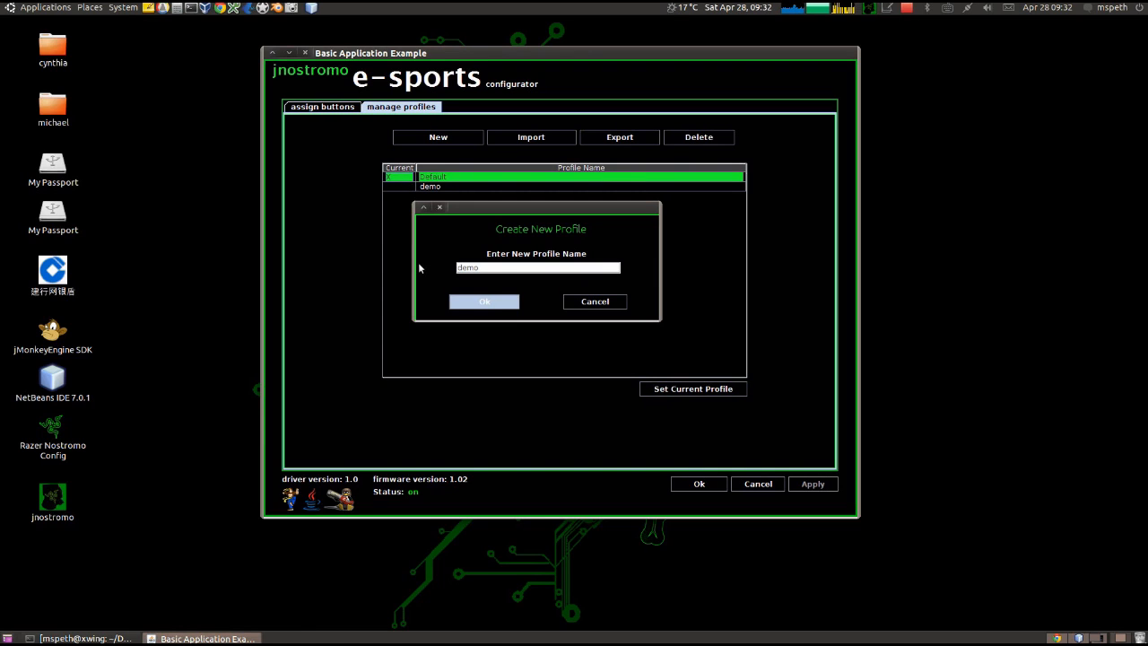
left_click(437, 187)
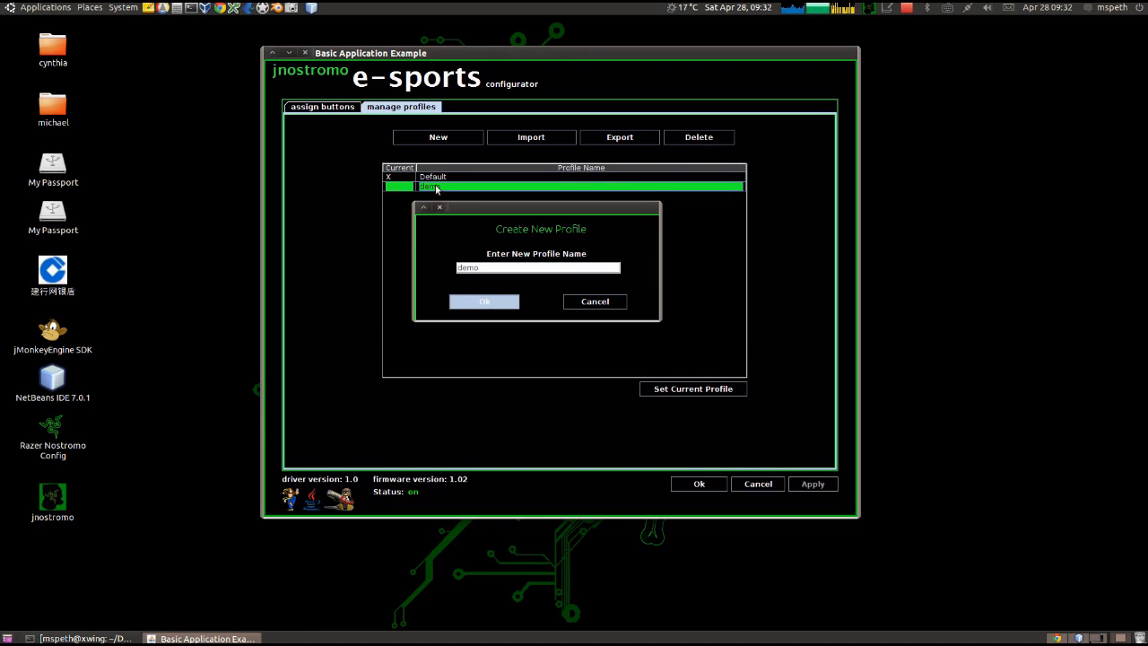
left_click(693, 387)
- Return to the button assignments and try switching the current profile there, ending on demo
left_click(331, 108)
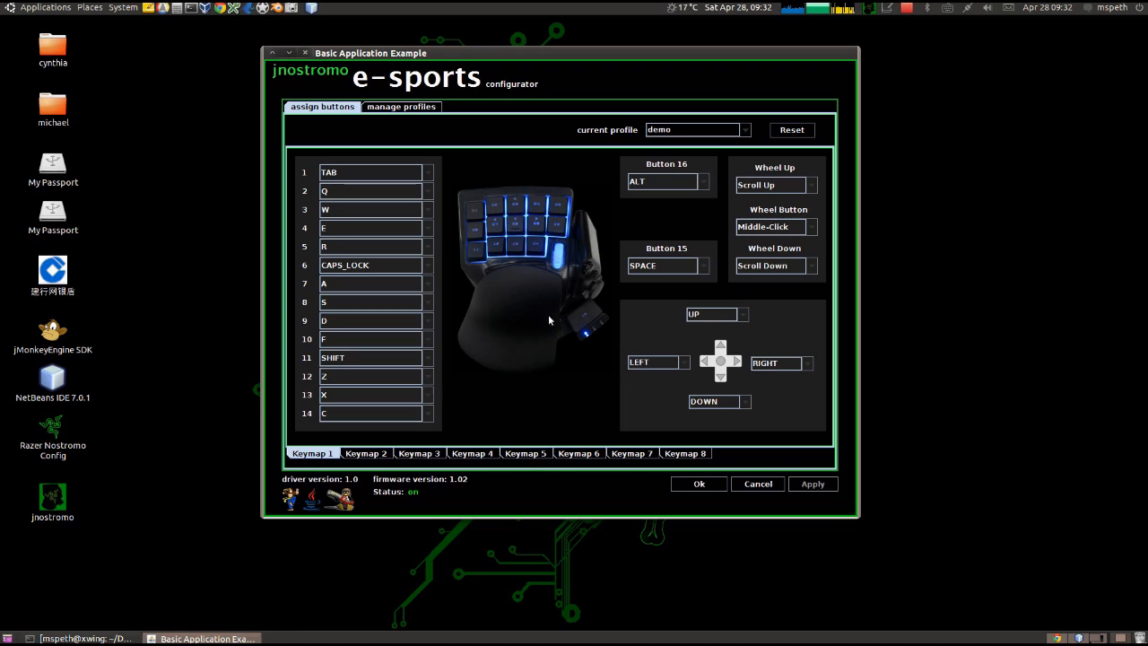
left_click(744, 129)
left_click(737, 155)
left_click(745, 129)
left_click(731, 144)
- Assign the single key A to button 1 of the demo profile and apply the change
left_click(428, 174)
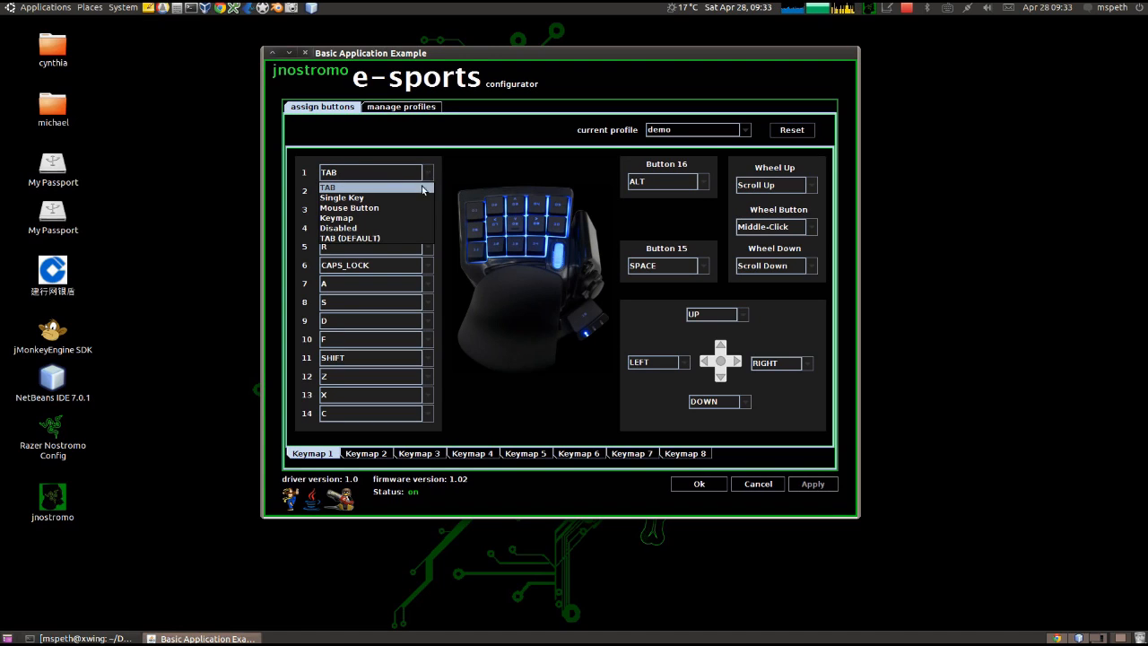
left_click(418, 198)
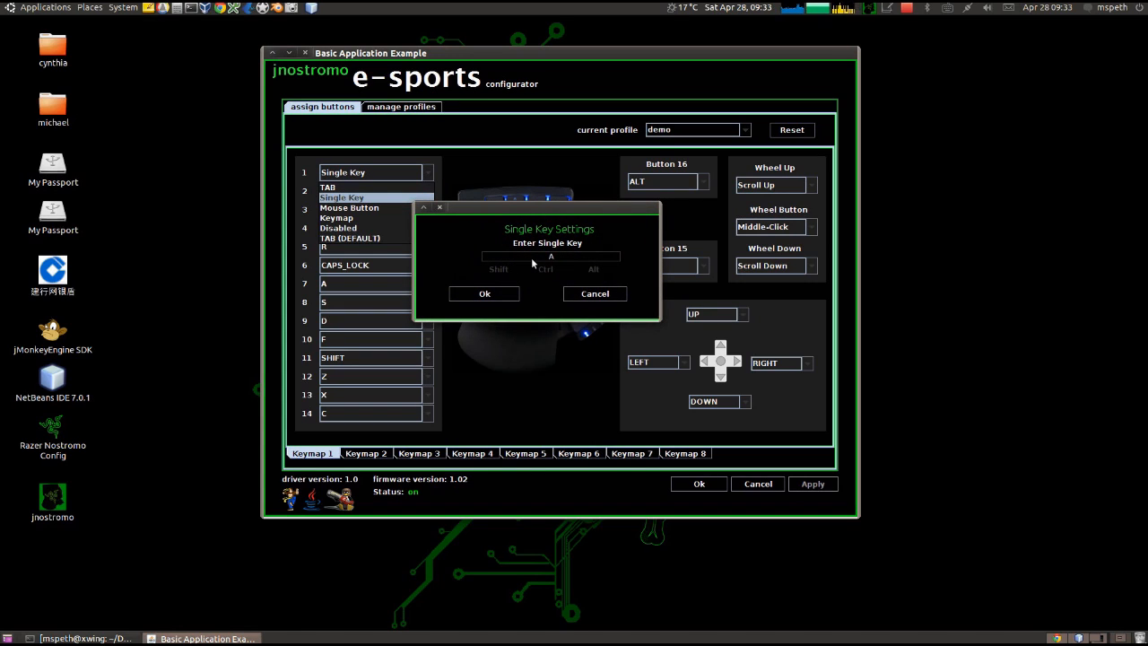
key("a")
left_click(504, 294)
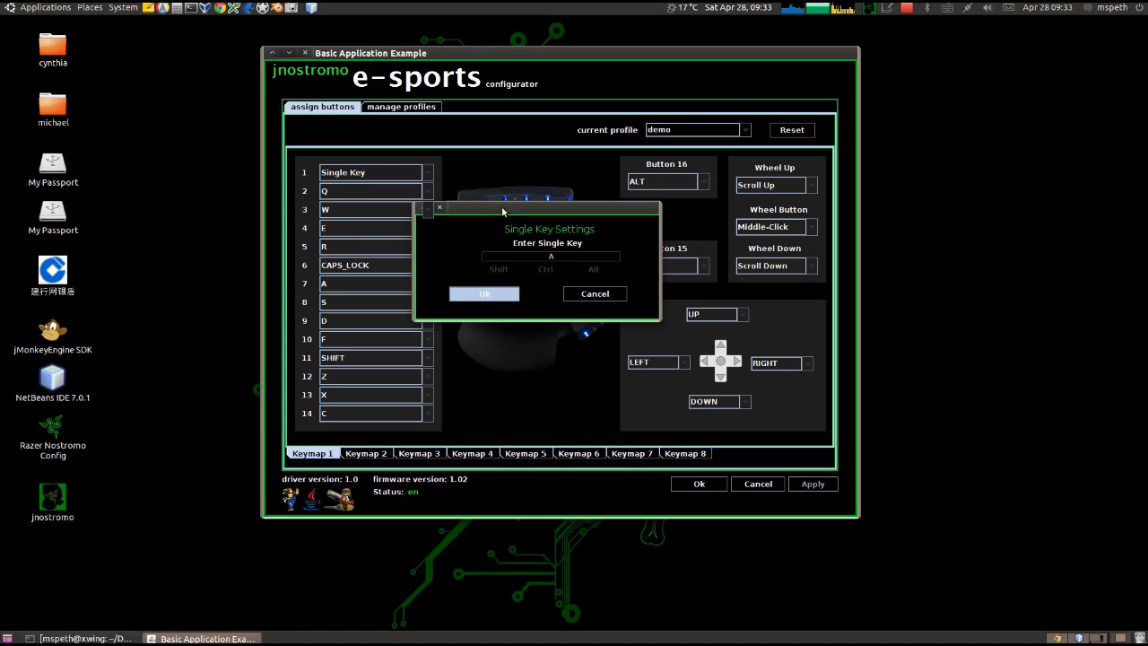
left_click(813, 484)
- Open the gedit text editor, place its window over the configurator and test buttons 1 and 2 by entering runs of "a" and "q"
left_click(33, 9)
mouse_move(38, 25)
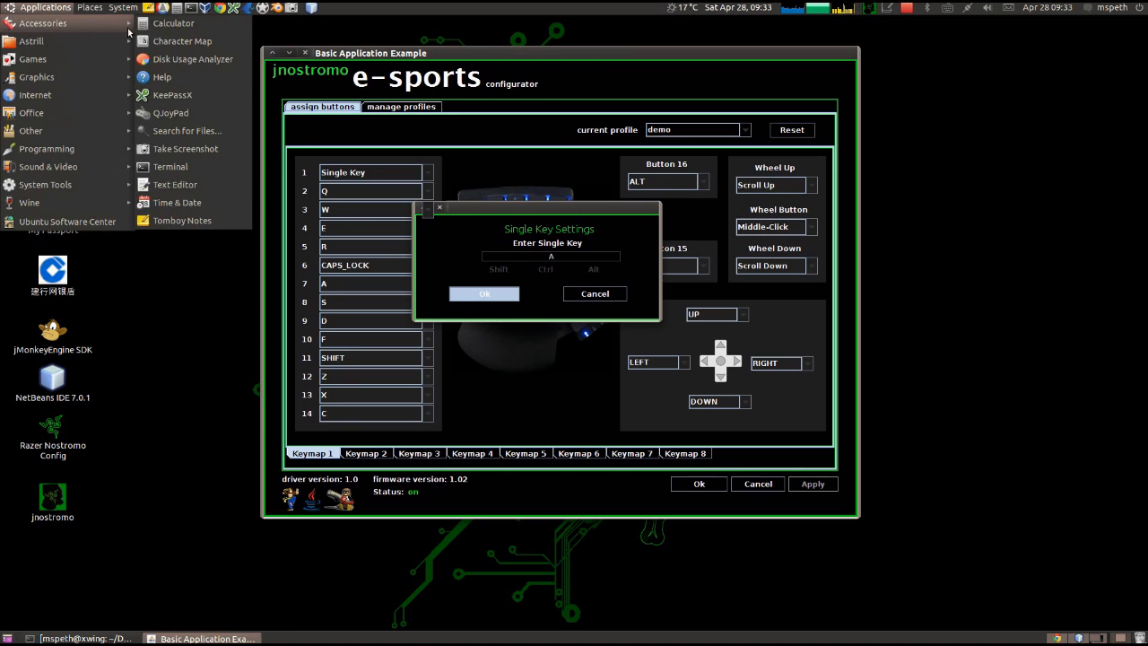
left_click(199, 190)
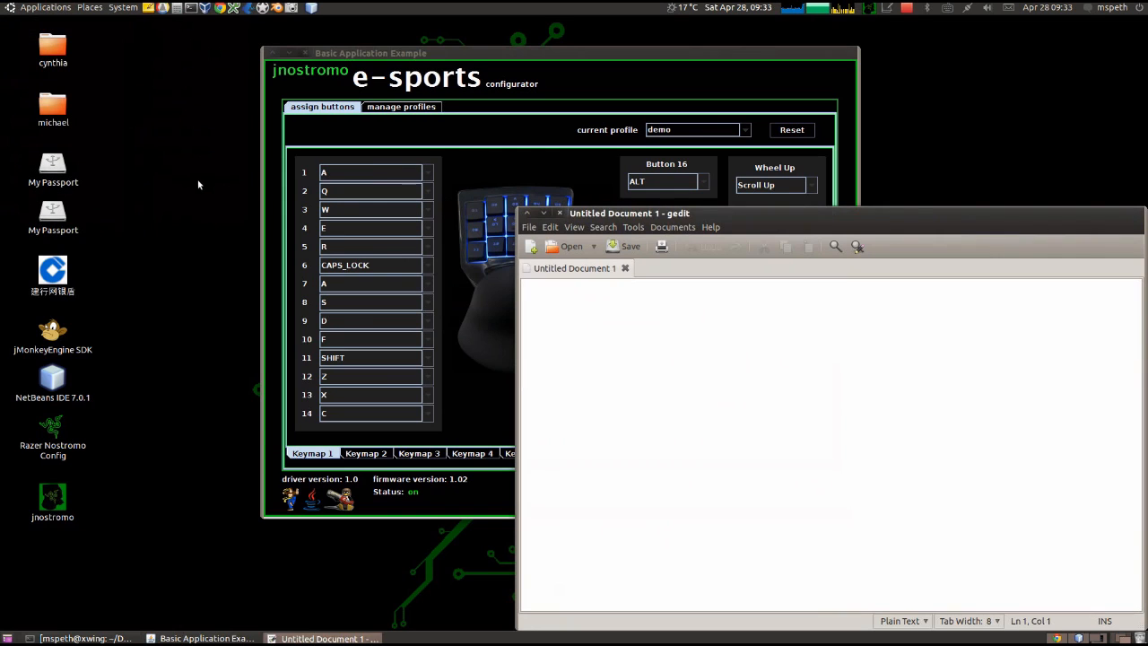
left_click_drag(628, 215, 554, 122)
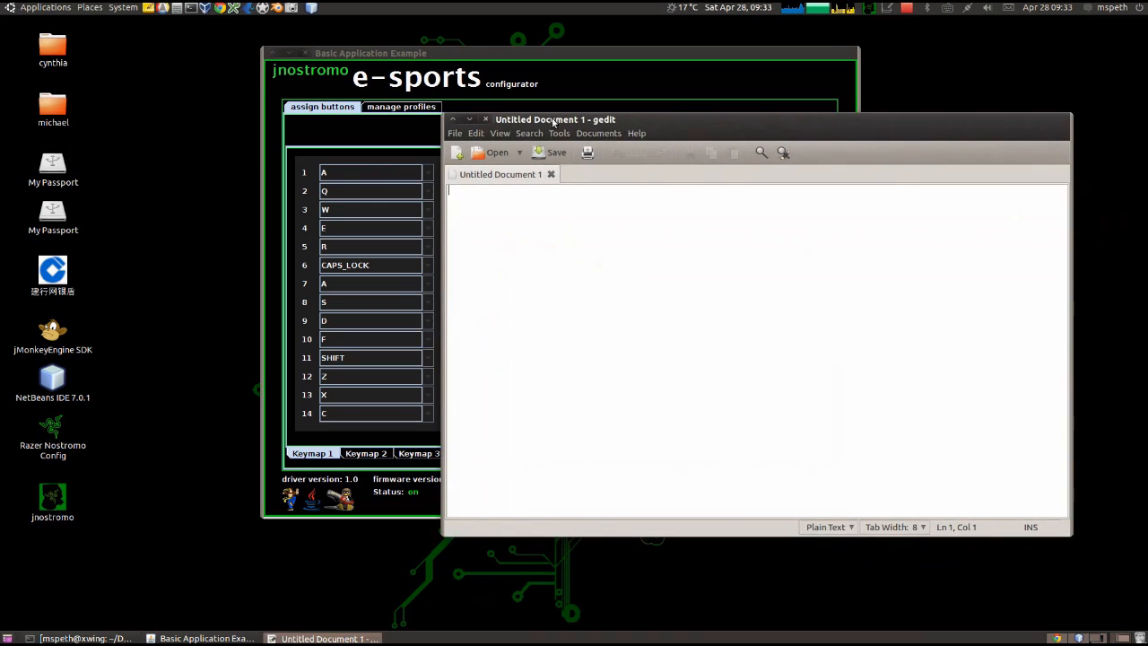
type("aaaaaaaaaaa")
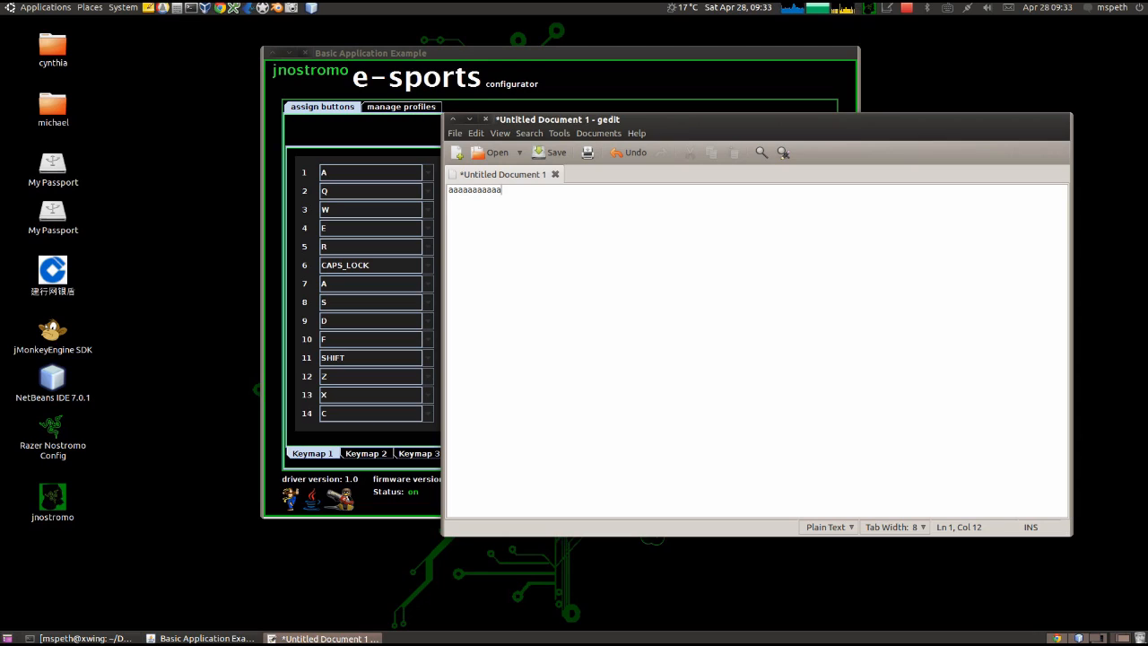
type("aaaaaqqqqqqqqq")
- Switch to the jnostromo configurator, assign the single key 2 to button 2 and apply the change
left_click(538, 103)
left_click(427, 196)
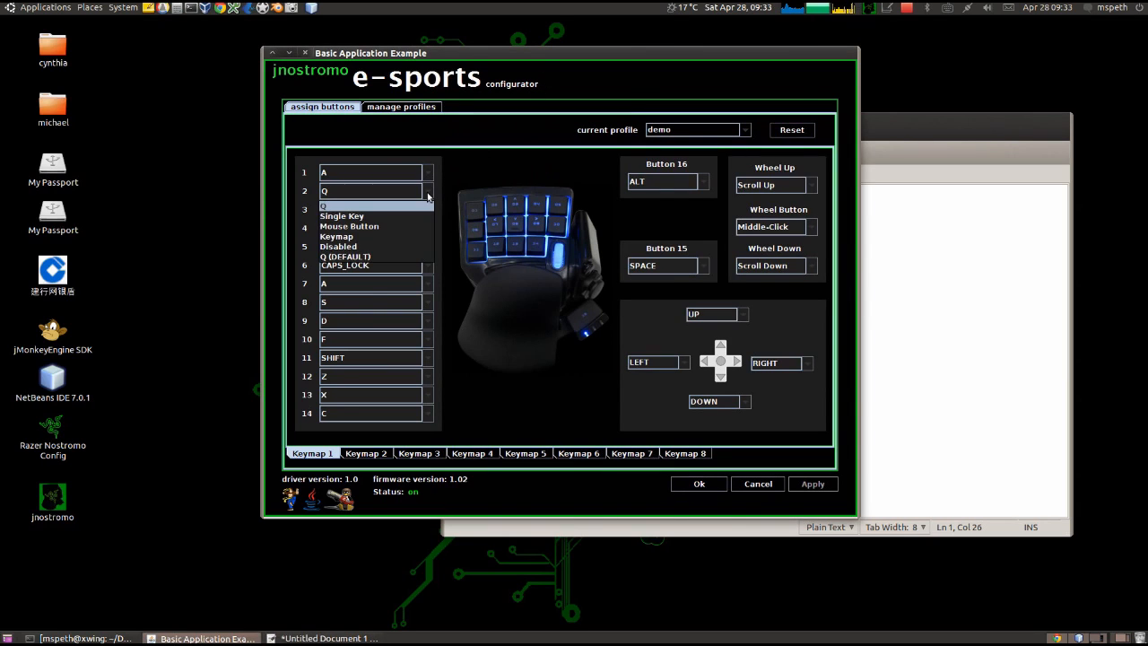
left_click(425, 217)
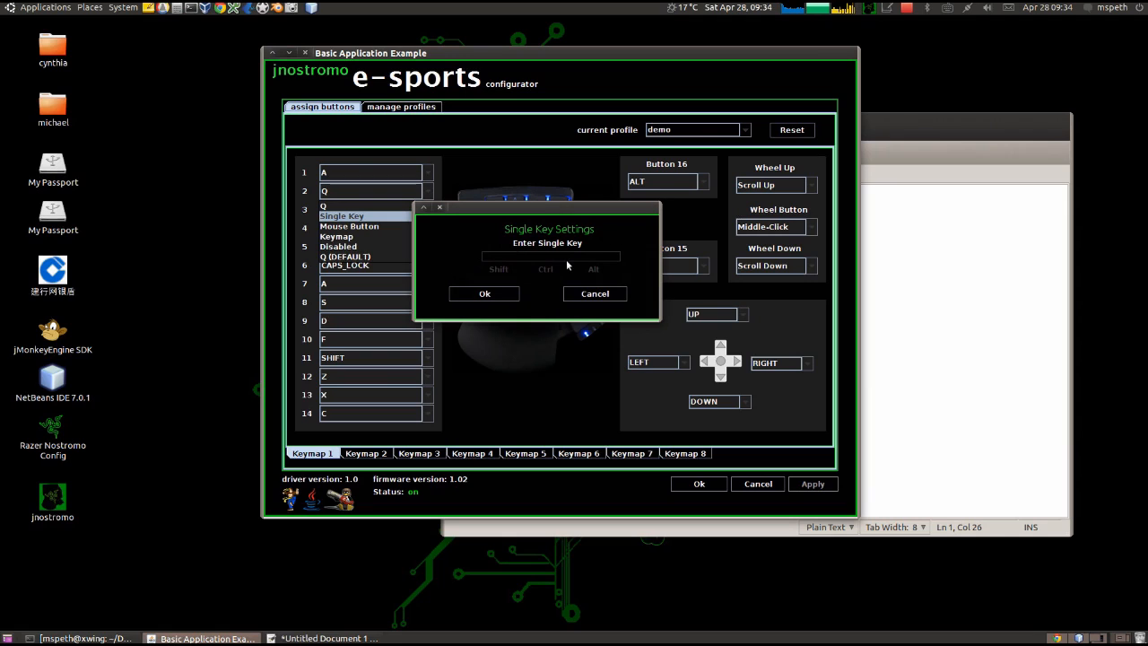
type("2")
left_click(490, 293)
left_click(826, 487)
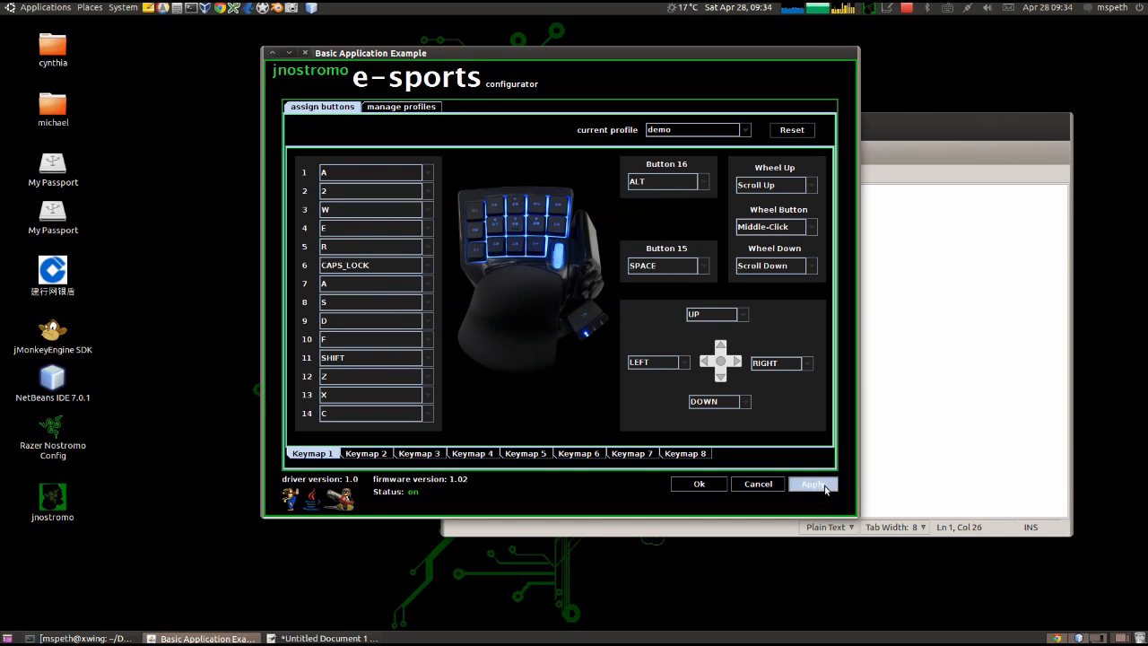
- Switch to gedit and test buttons 1 and 2 by entering runs of "2" and "a" after the existing text
left_click(880, 132)
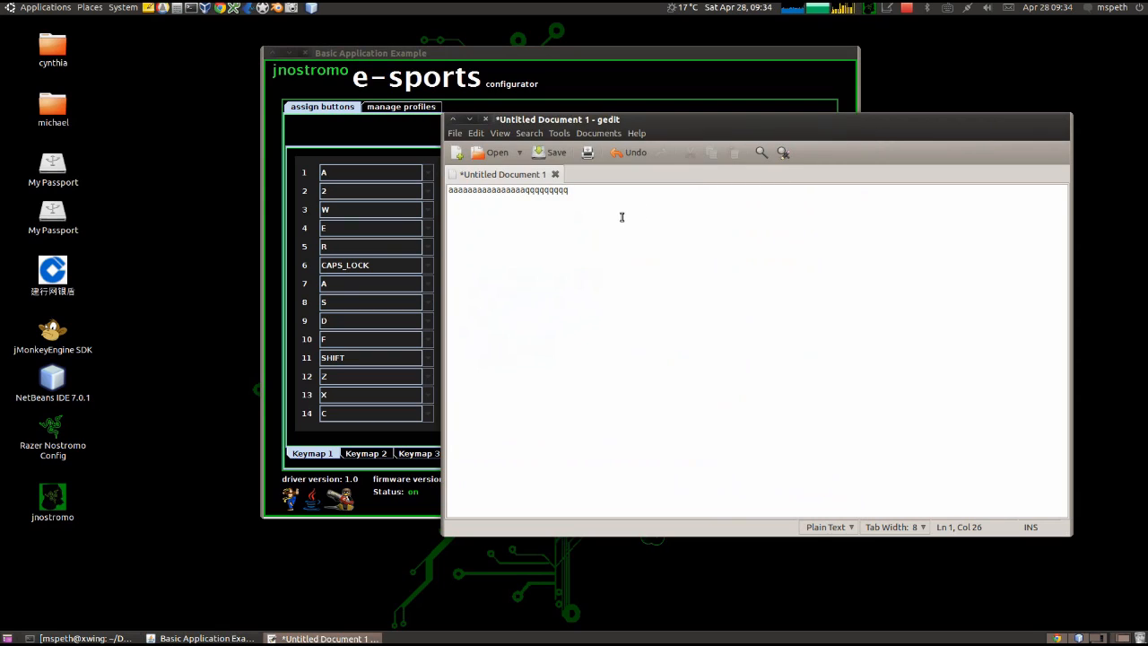
type("22222222222222aaaaaa2")
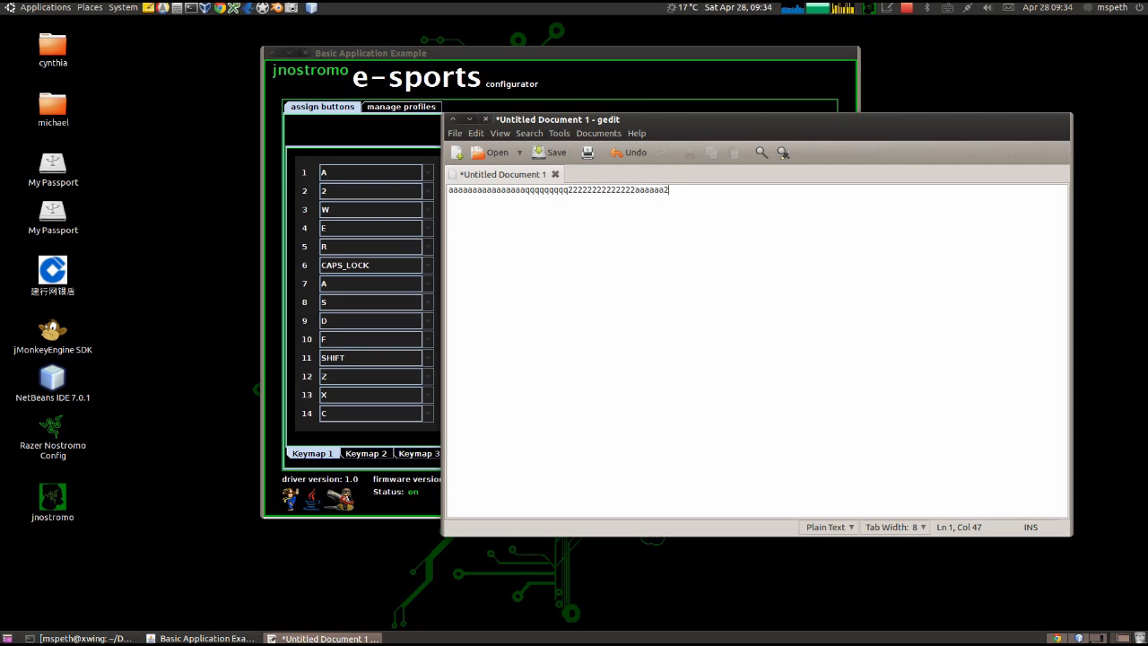
type("2222222222")
- Switch to the jnostromo configurator and examine the mouse button actions available for button 3, leaving its assignment as it is
left_click(611, 51)
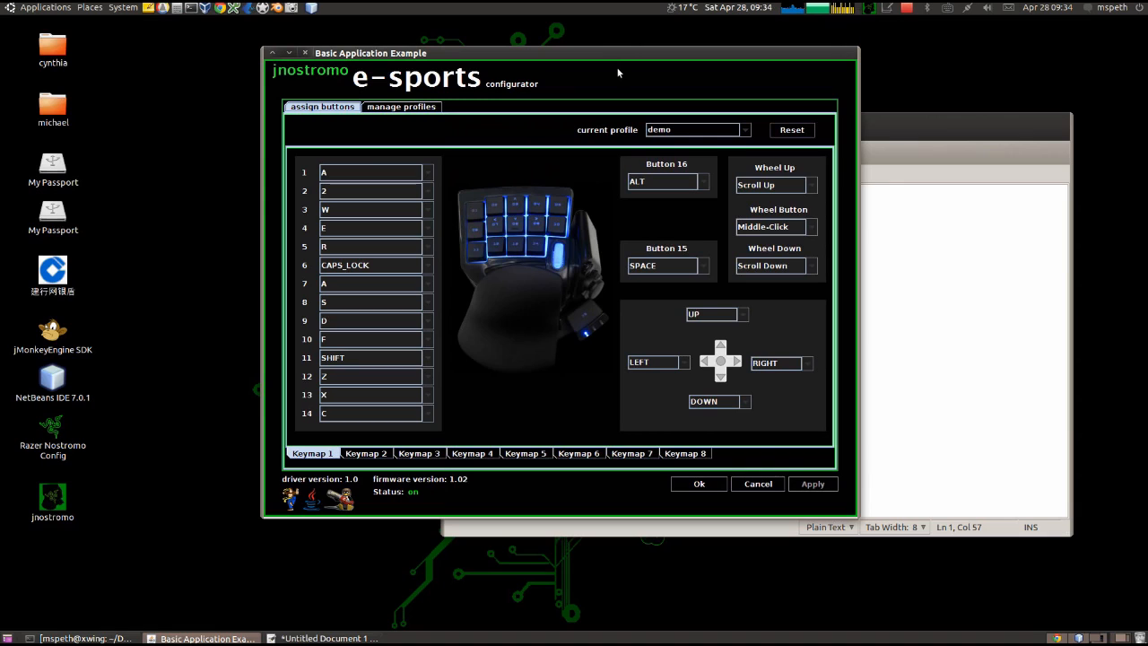
left_click(427, 212)
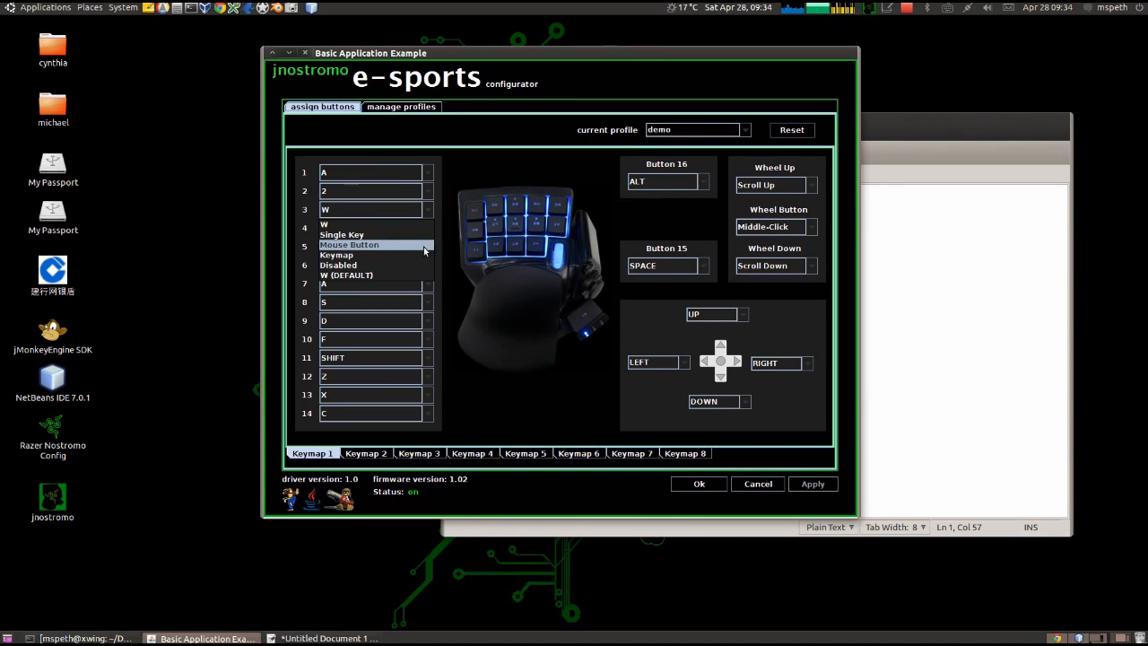
left_click(424, 249)
left_click(584, 265)
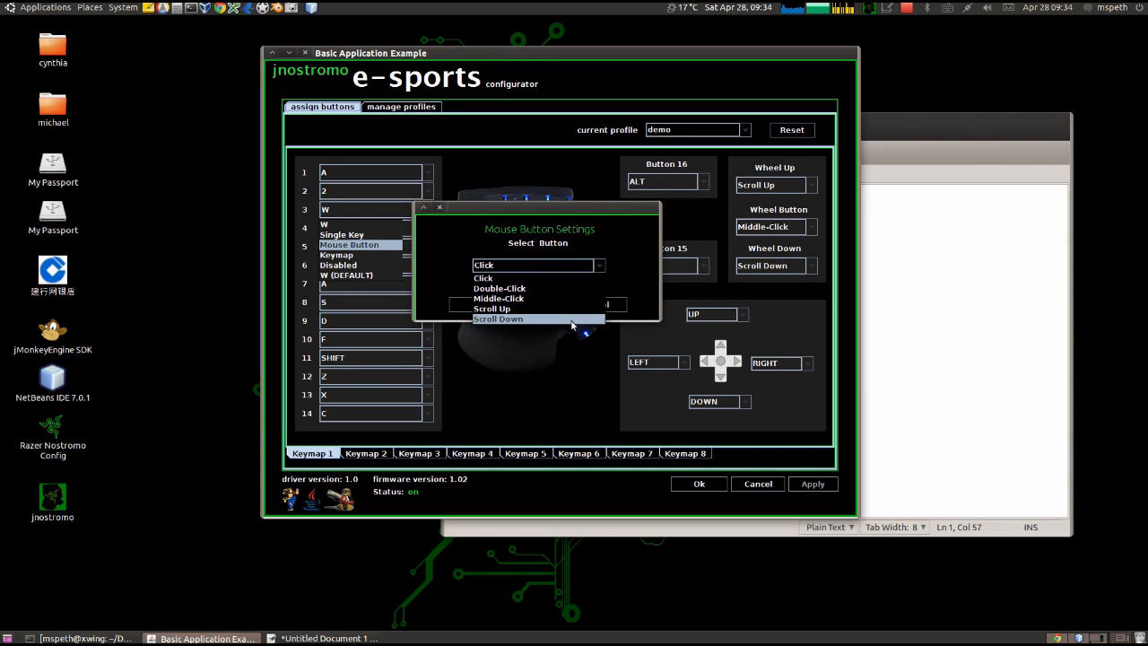
left_click(606, 264)
left_click(603, 305)
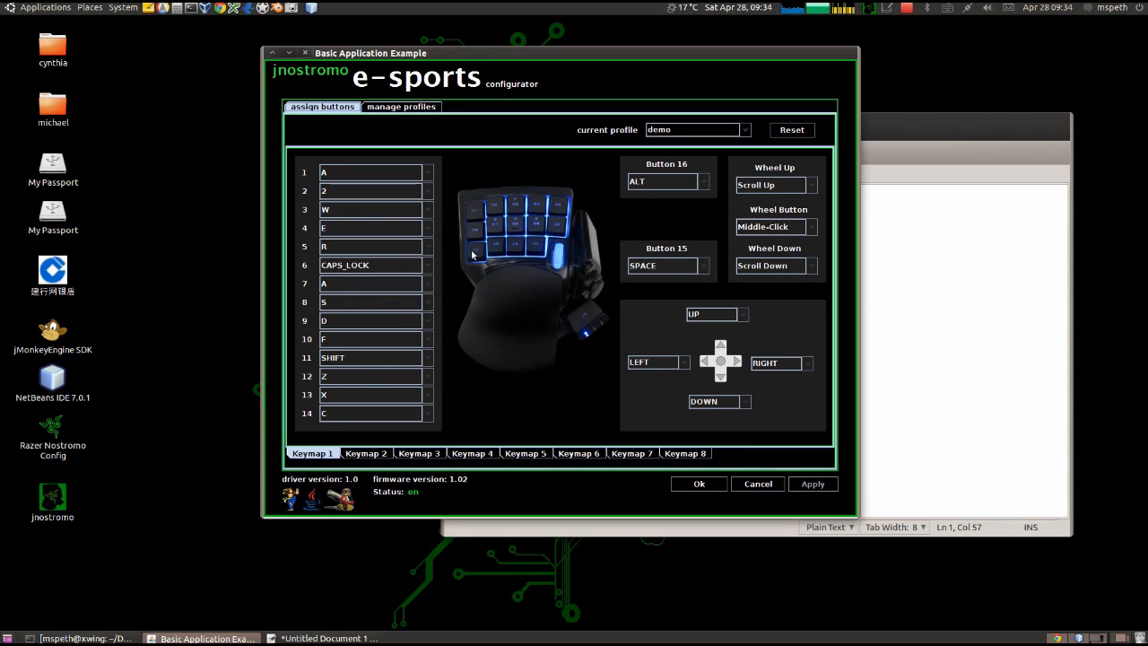
- Assign a switch to Keymap 2 to button 3 in Keymap 1
left_click(427, 210)
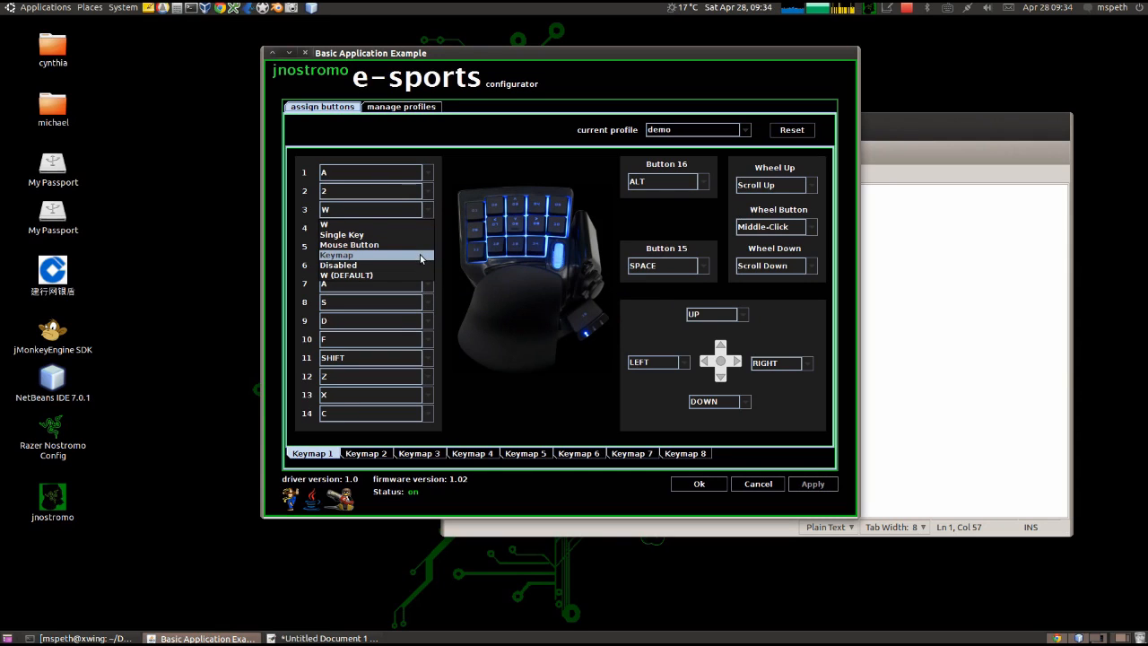
left_click(421, 255)
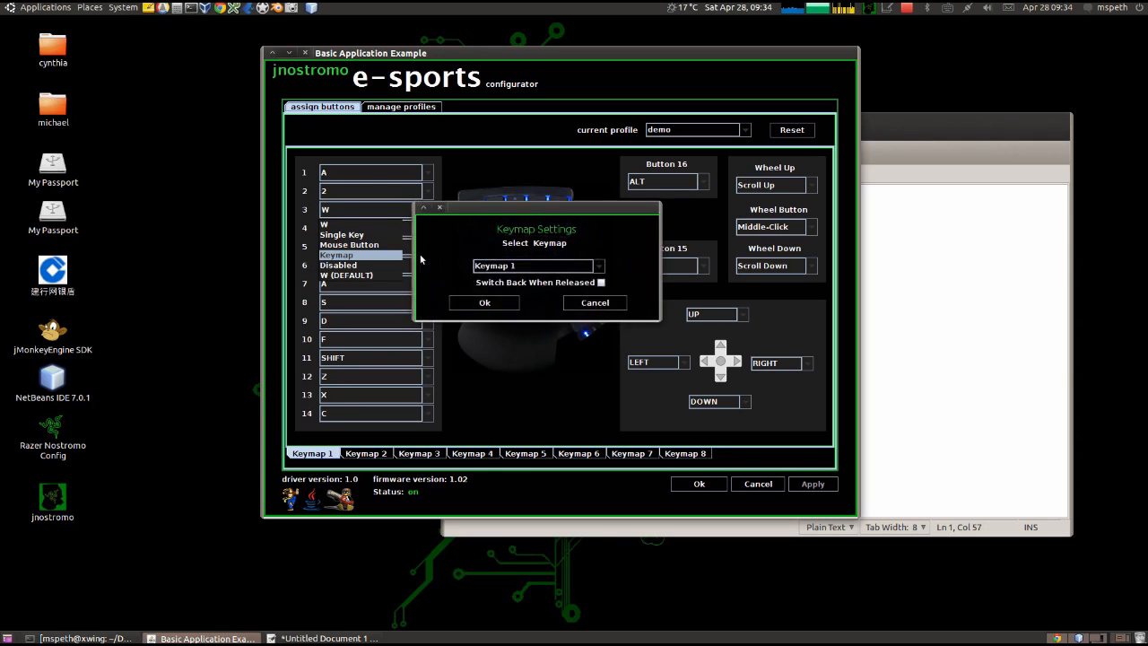
left_click(599, 266)
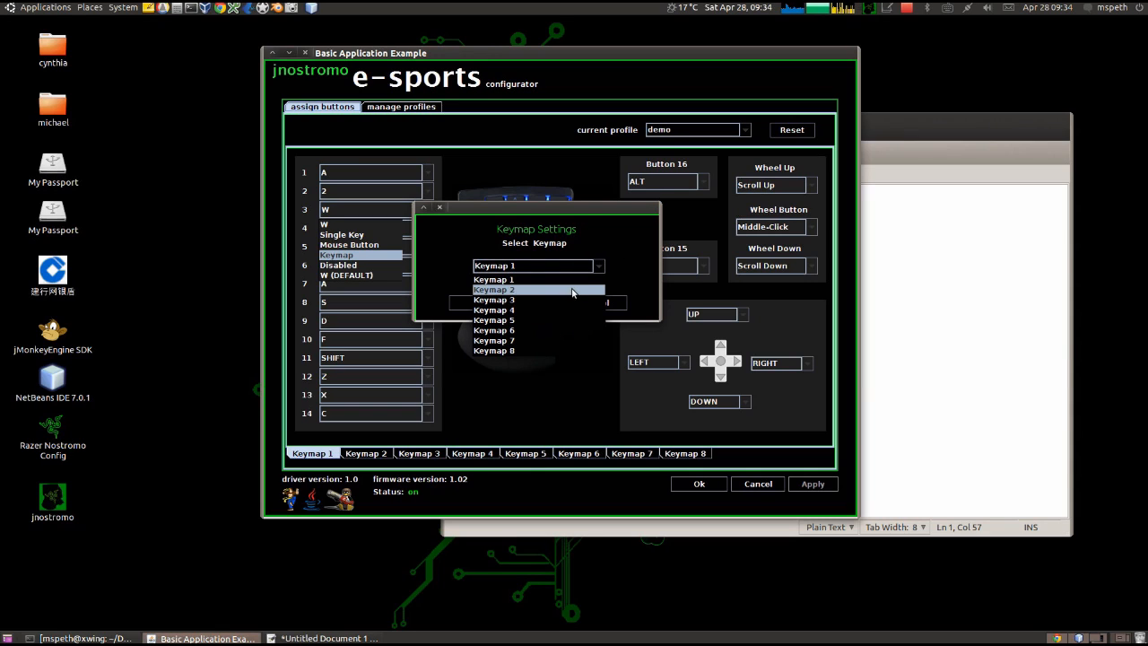
left_click(571, 290)
left_click(485, 302)
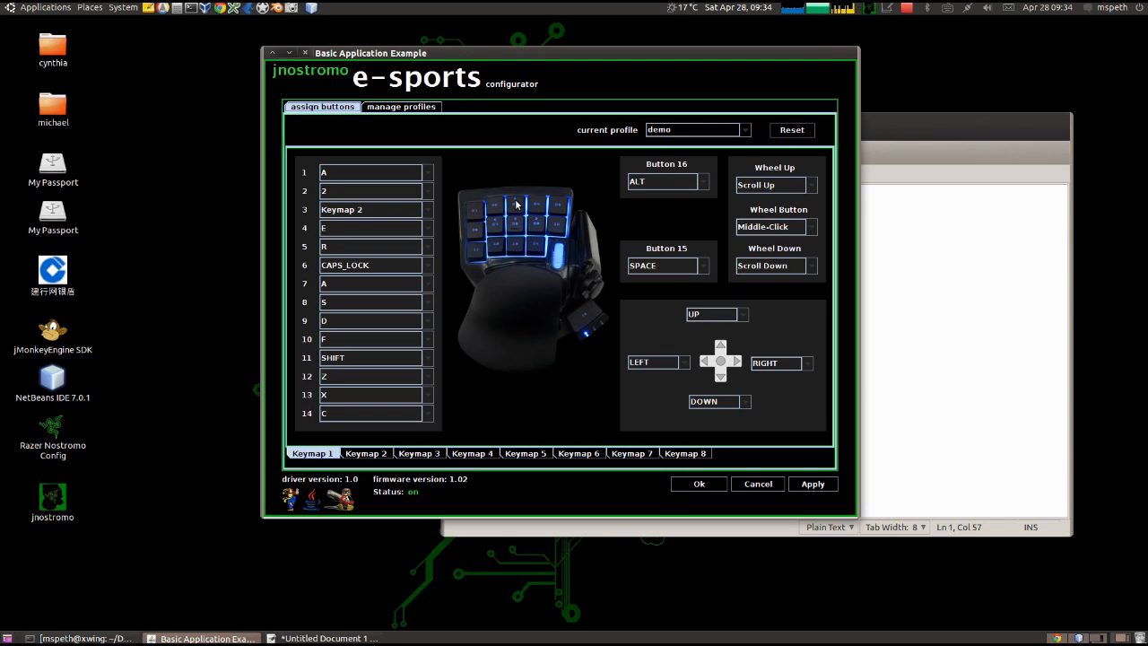
- In Keymap 2, assign a switch to Keymap 1 to button 3, return to Keymap 1 and apply the changes
left_click(367, 455)
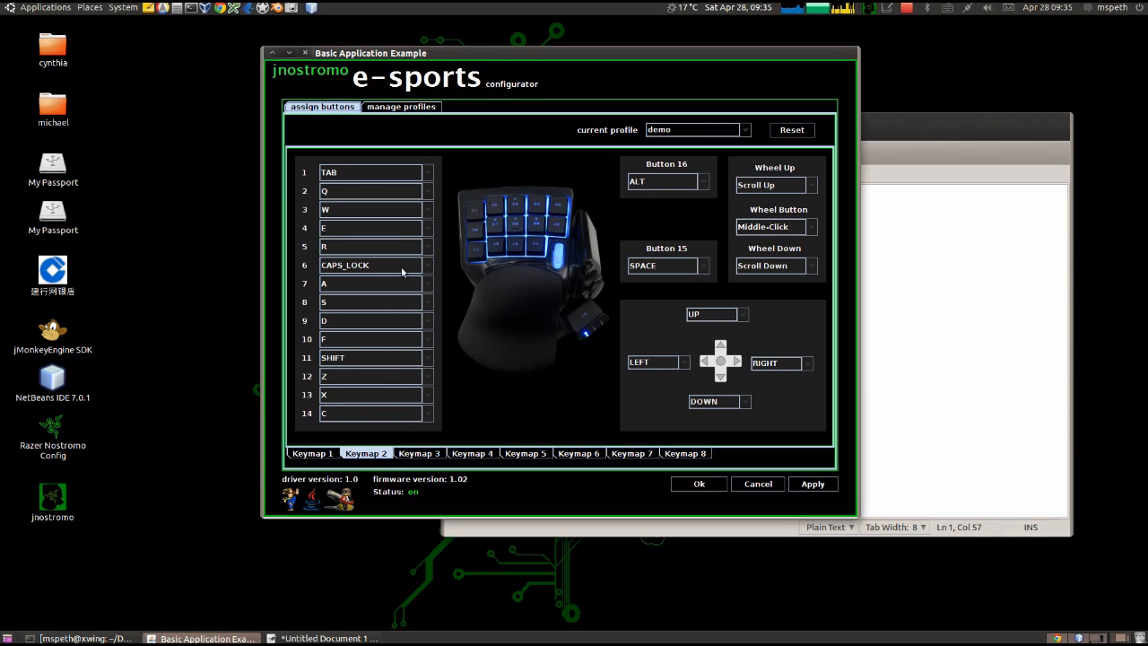
left_click(427, 212)
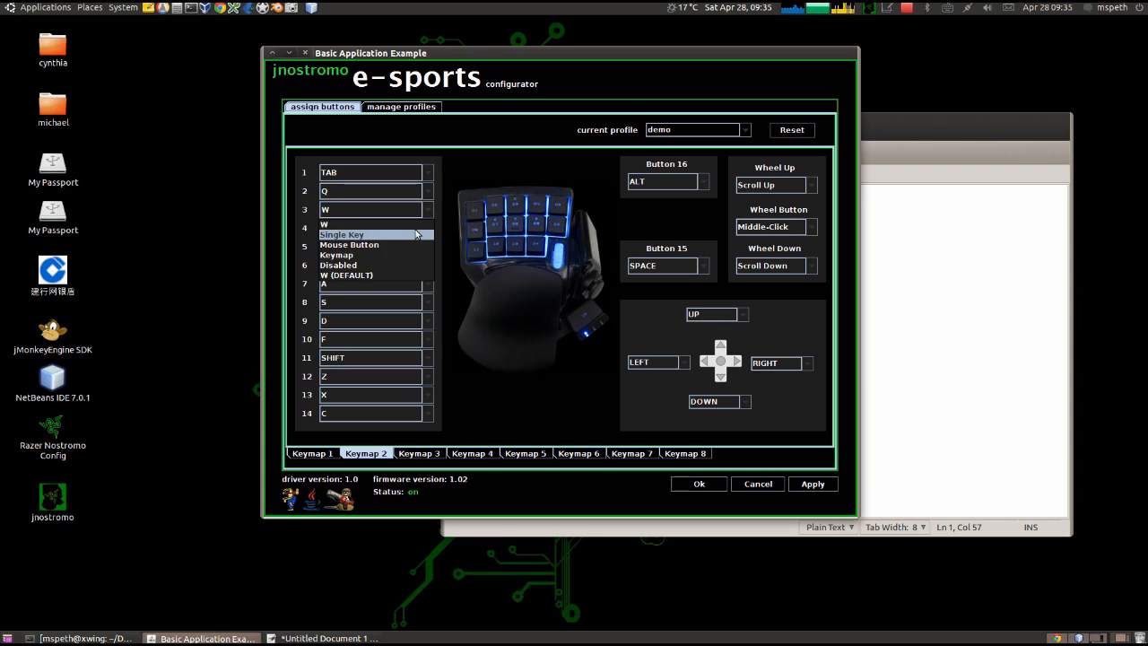
left_click(408, 255)
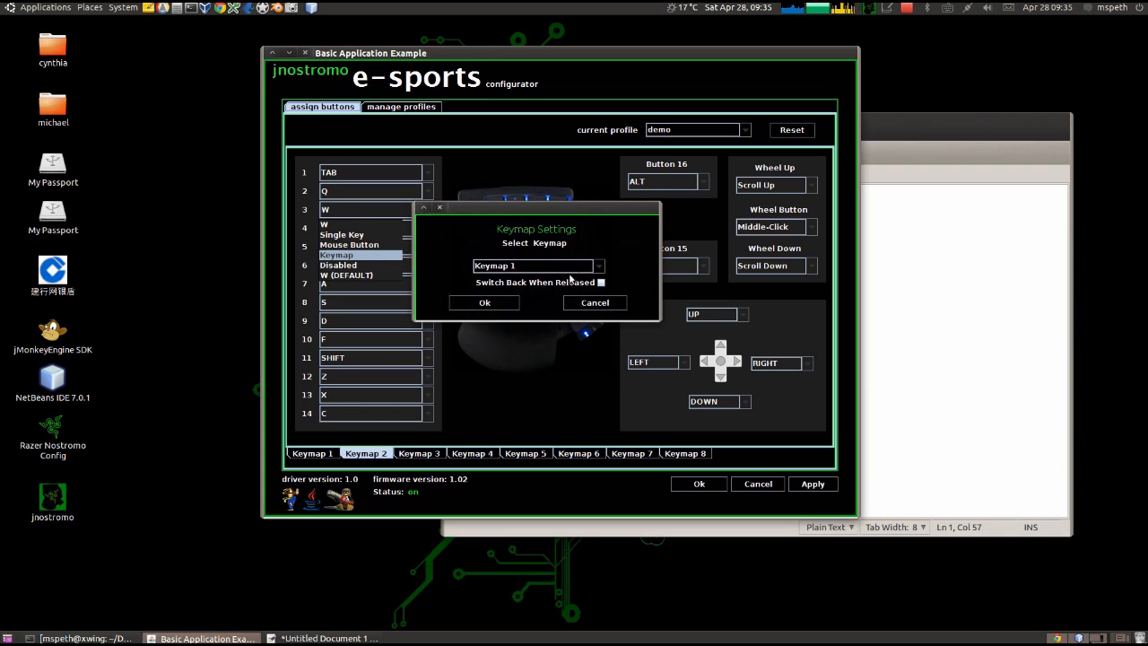
left_click(492, 304)
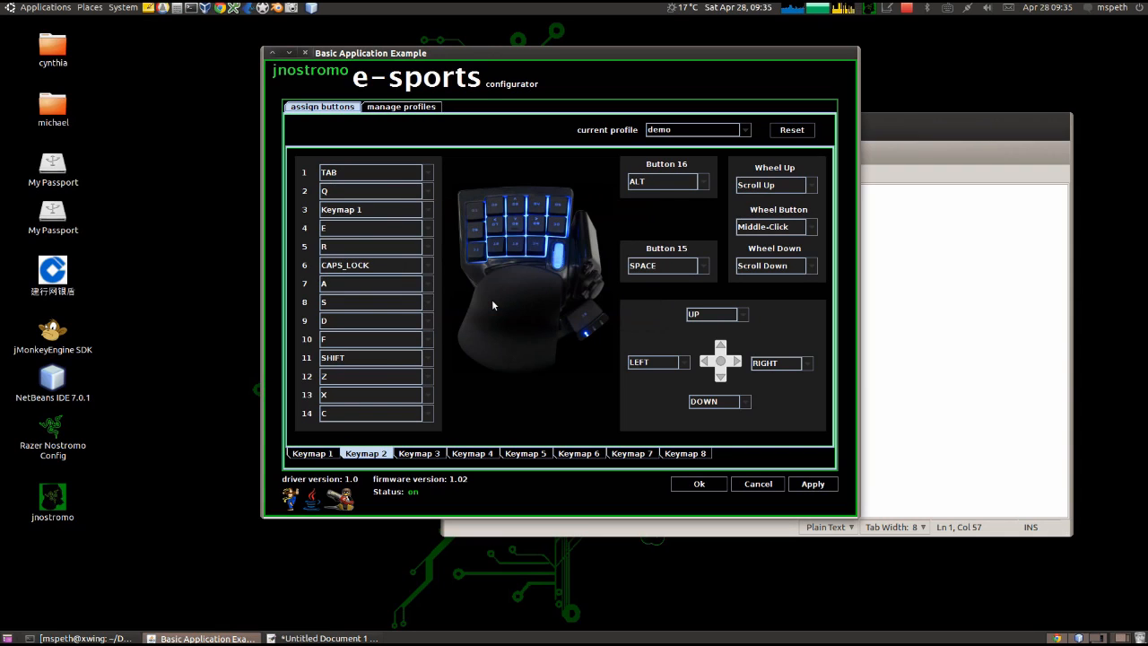
left_click(312, 452)
left_click(813, 483)
- Switch to gedit, clear the existing text and test buttons 1 and 2 by entering "a2aaaaa2222"
left_click(879, 136)
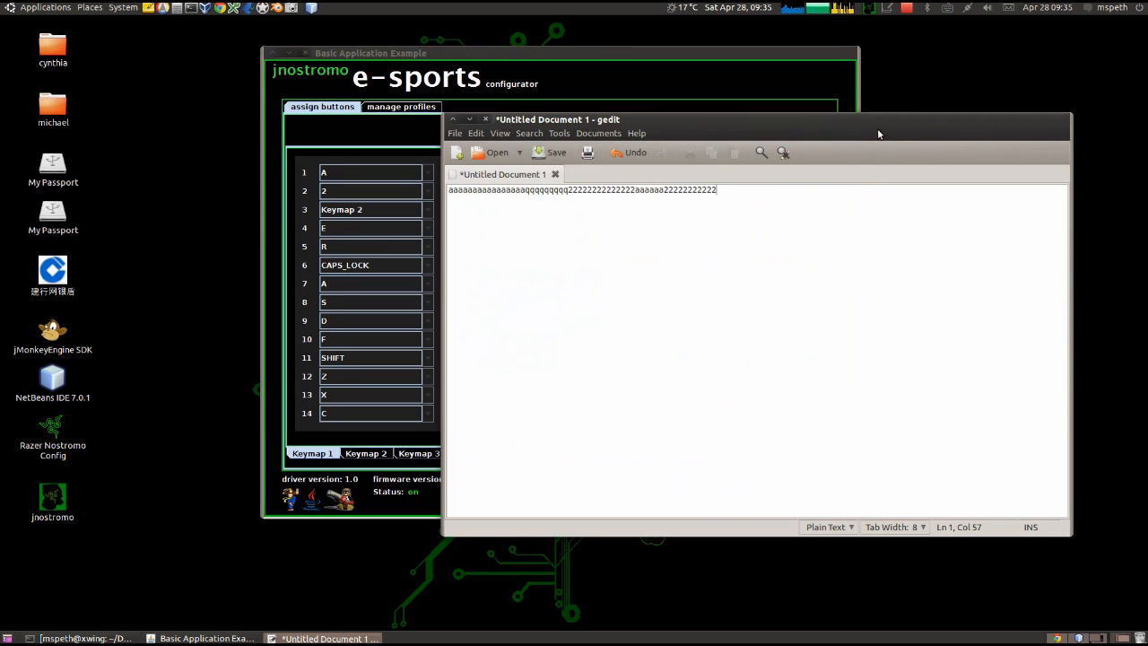
left_click_drag(778, 124, 806, 109)
left_click(734, 176)
left_click_drag(733, 176, 475, 176)
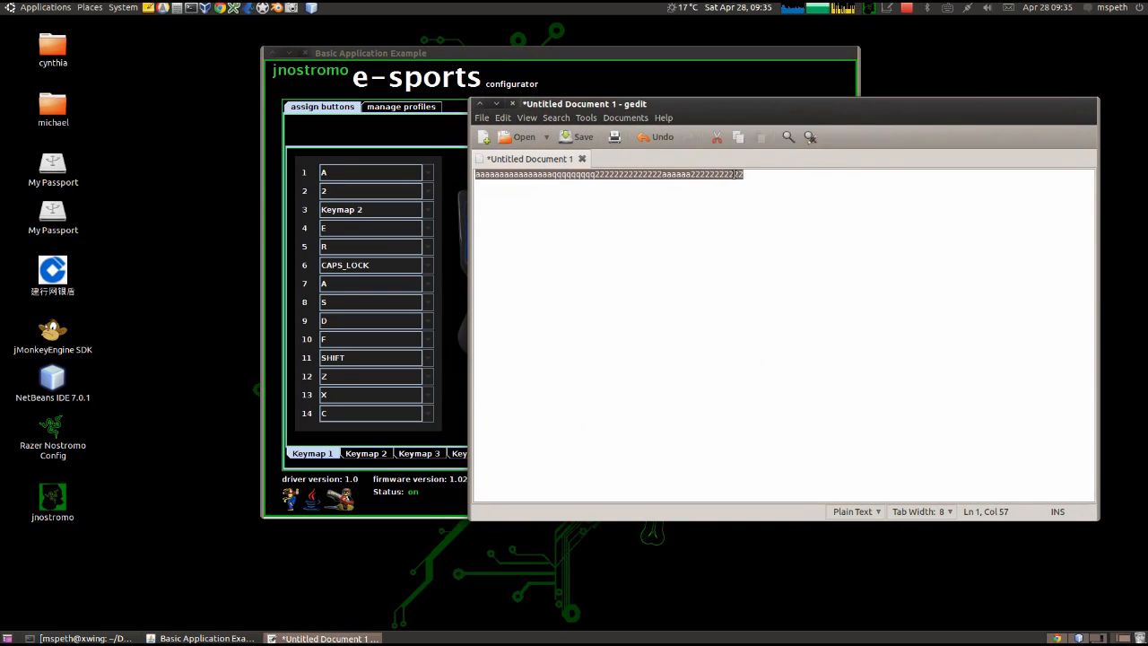
key("BackSpace")
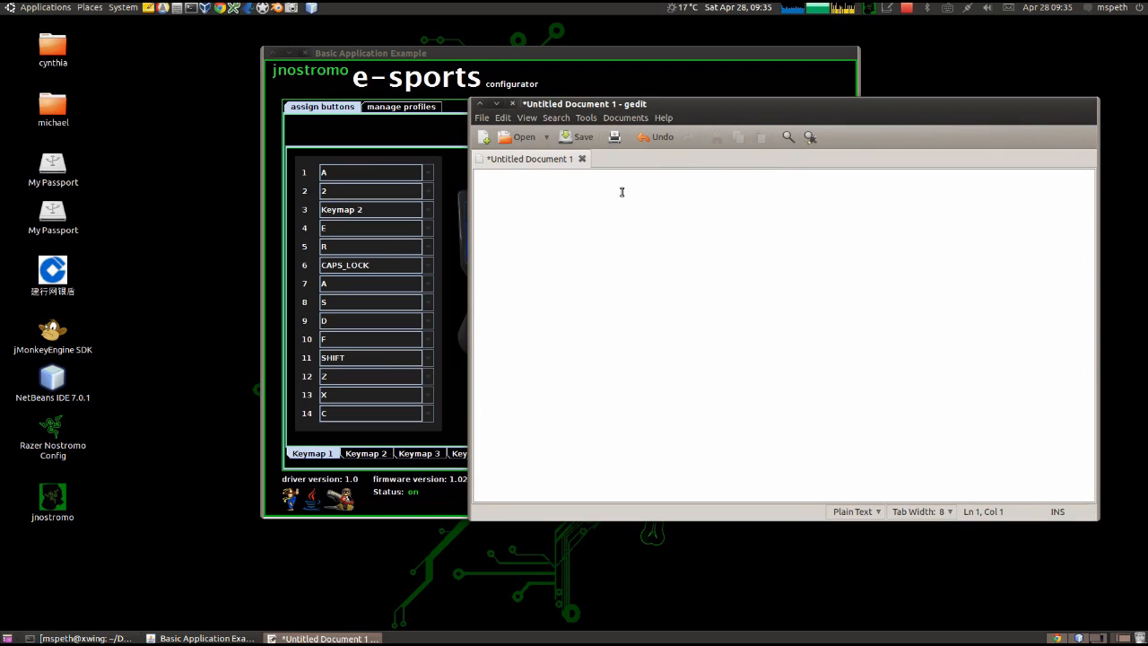
type("a2aaa")
type("aa2222")
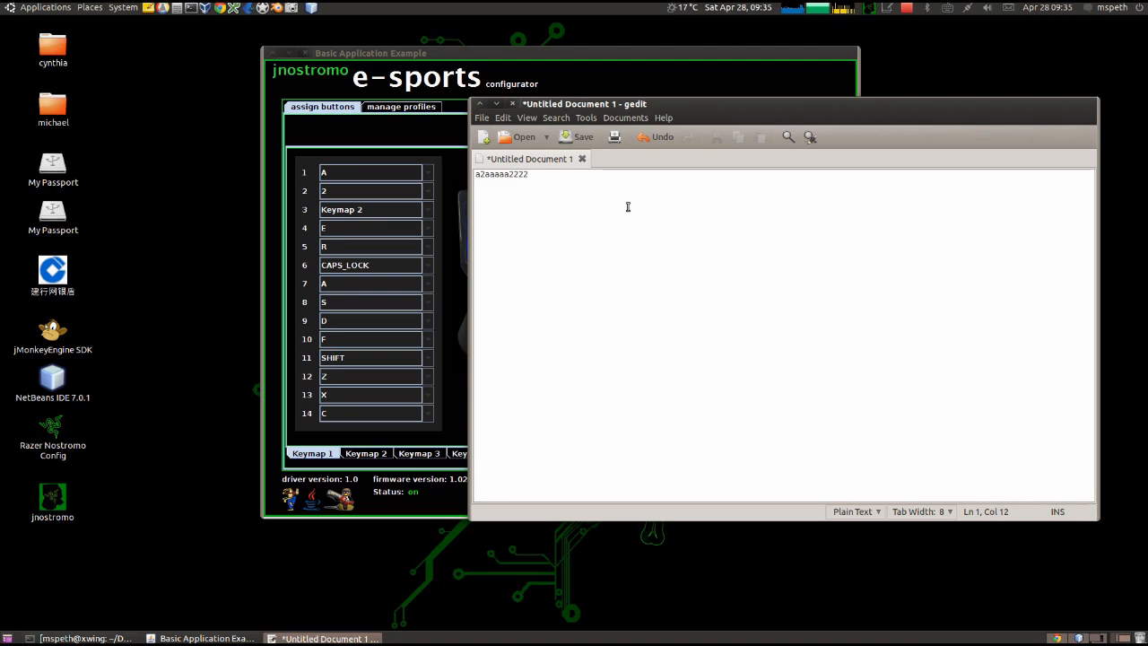
- Show Keymap 2 in the configurator and test its buttons 1 and 2 in gedit by entering tab spacing and "qqqqqq"
left_click(377, 455)
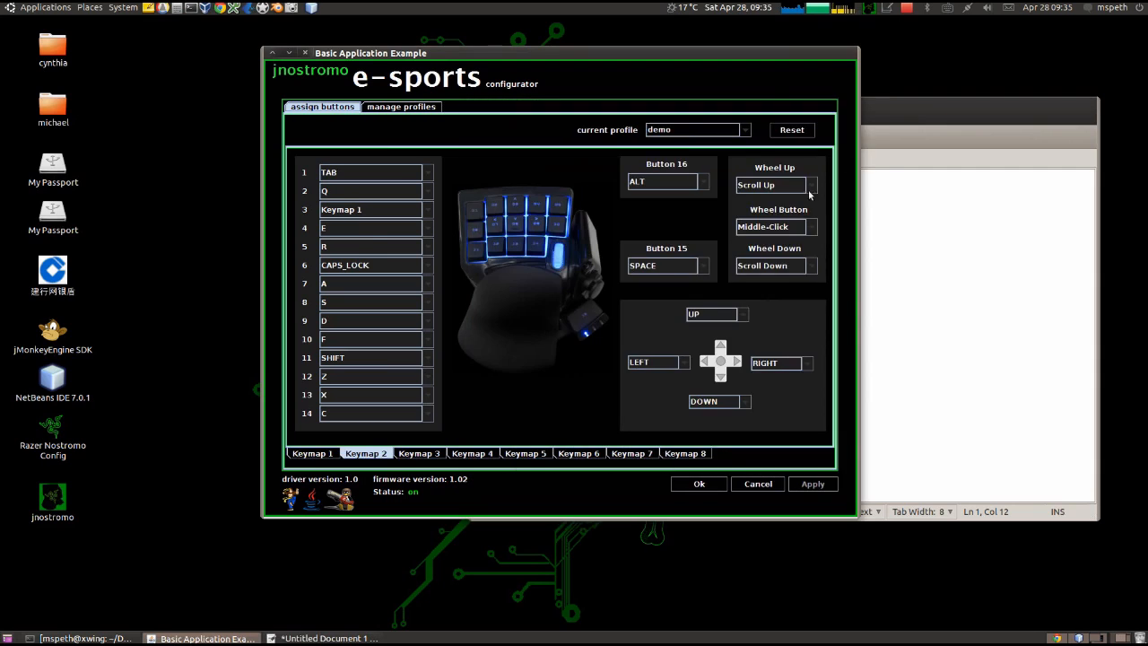
left_click(898, 111)
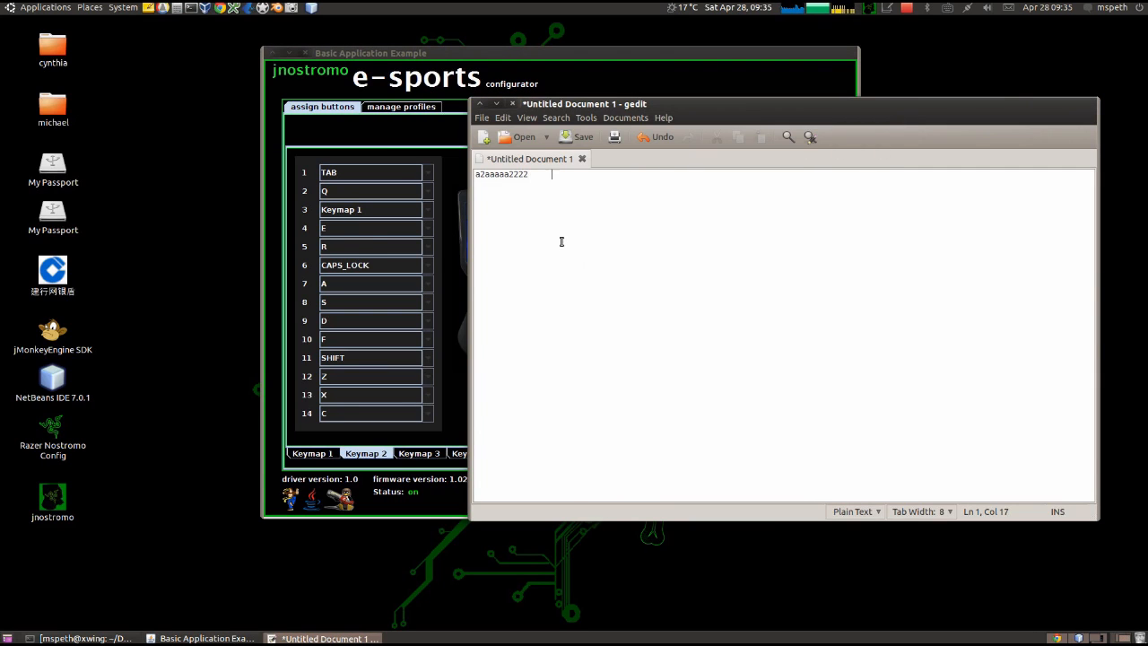
type("qqqqqq")
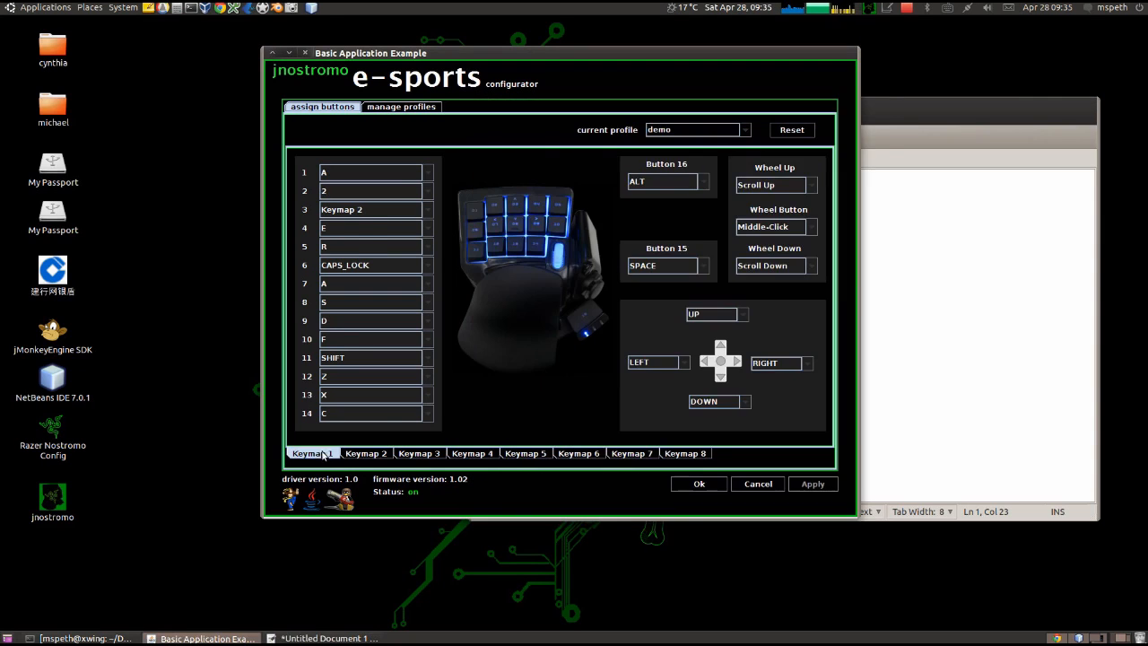
- Return to gedit and test buttons 1 and 2 under Keymap 1 by adding a mixed run of "a" and "2"
left_click(879, 285)
type("aaaa2222")
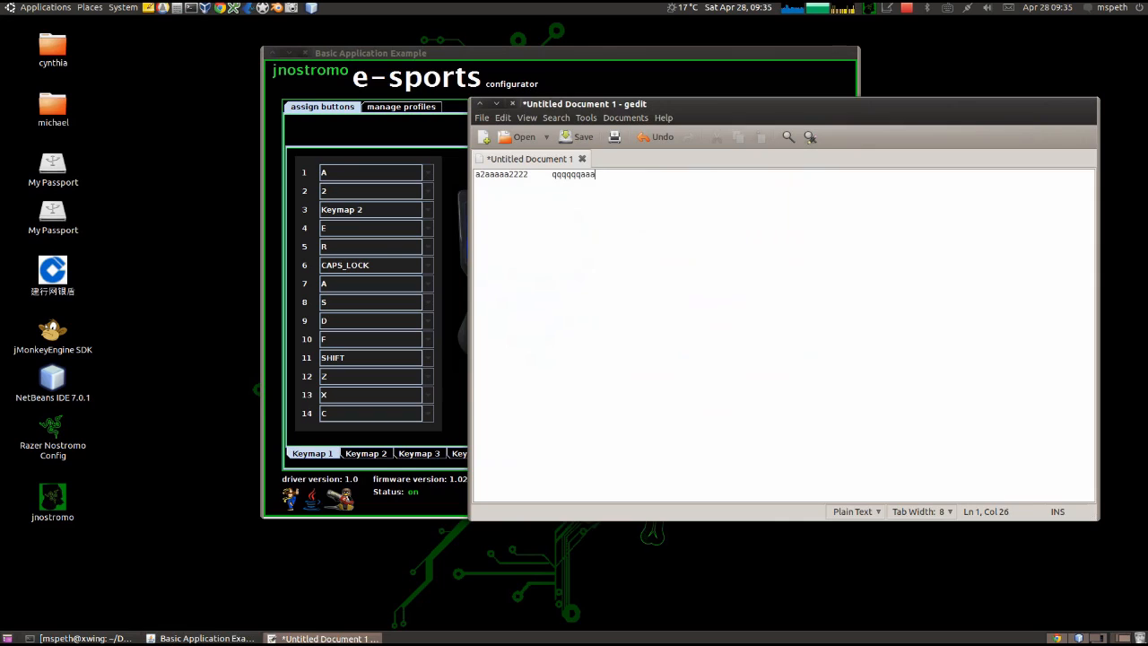
type("a2aa2a2a2a")
- In the jnostromo configurator, assign Keymap 2 with Switch Back When Released to button 4 and apply the change
left_click(786, 77)
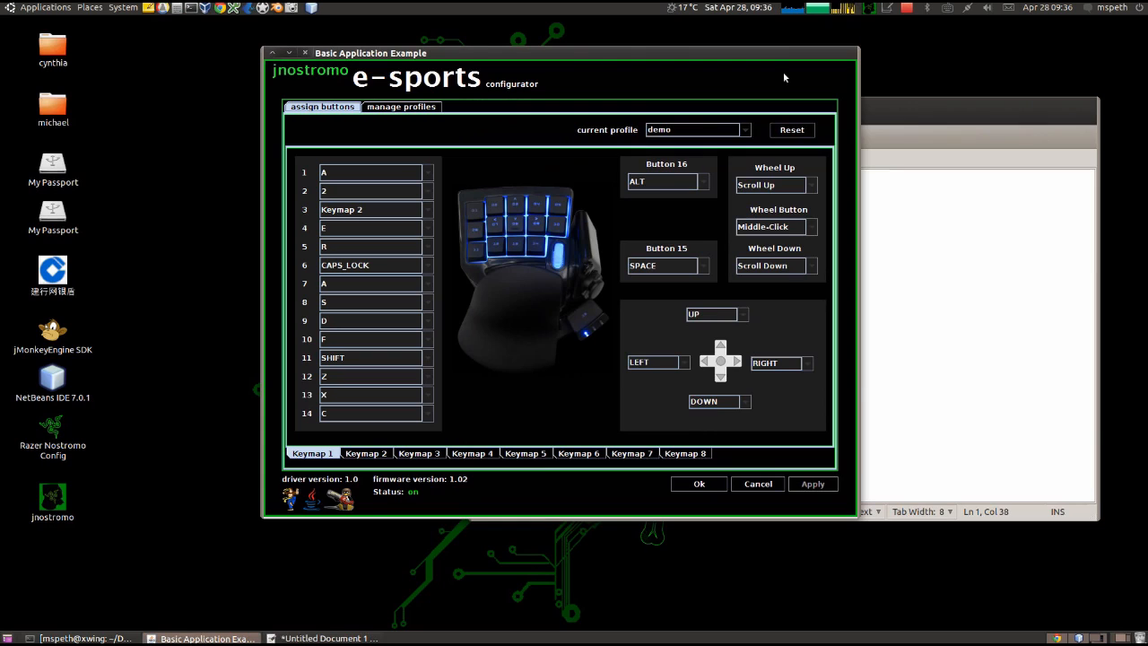
left_click(429, 228)
left_click(403, 281)
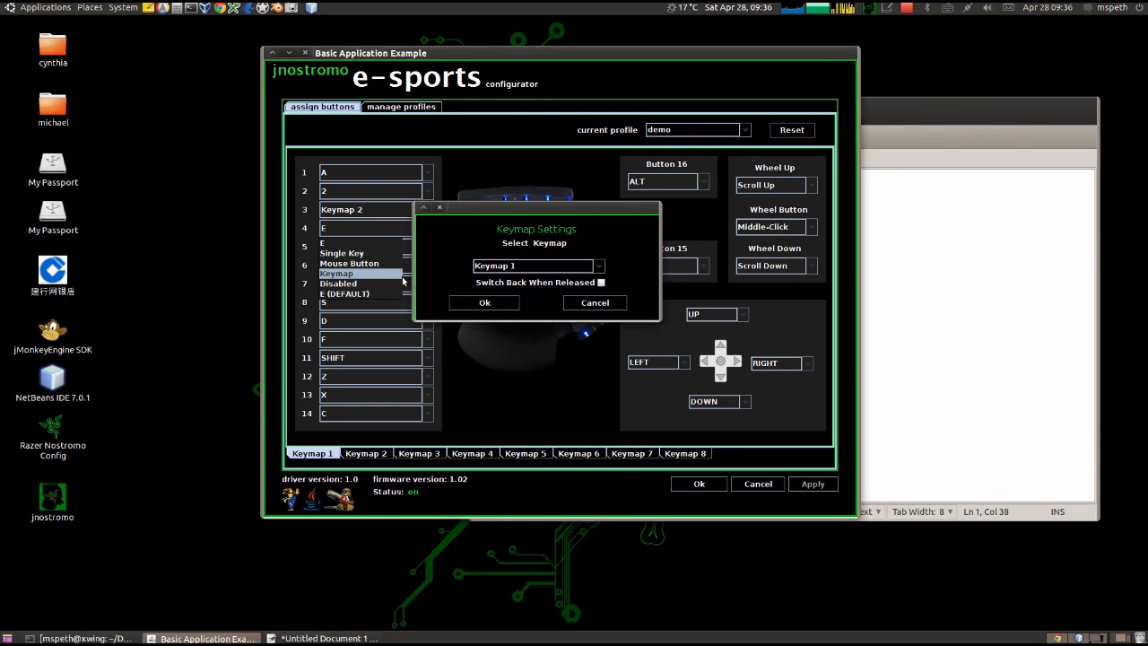
left_click(598, 266)
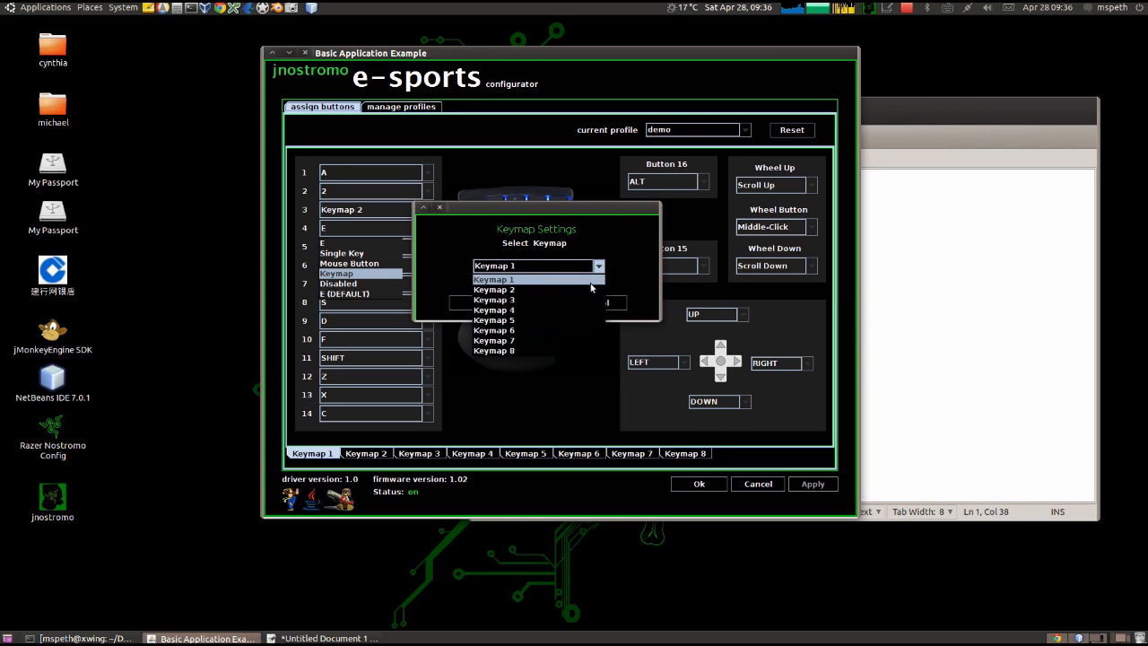
left_click(594, 289)
left_click(485, 303)
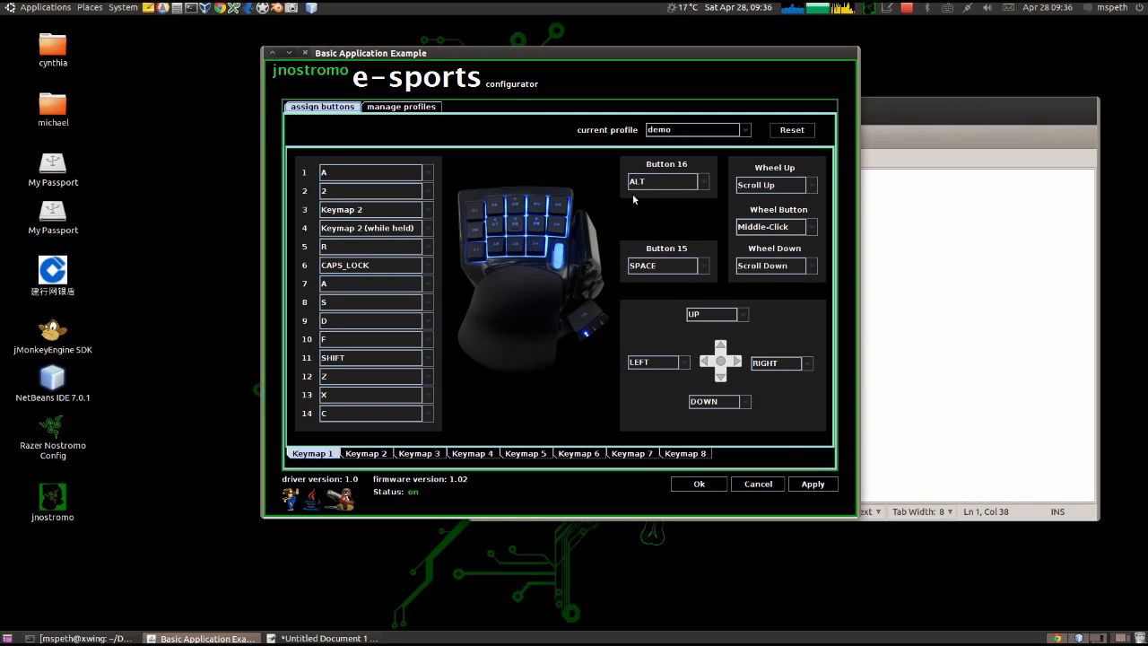
left_click(811, 485)
- Switch to gedit, test the keymap switching with runs of "a2", tabs and "q", and clear the text
left_click(890, 113)
type("a2")
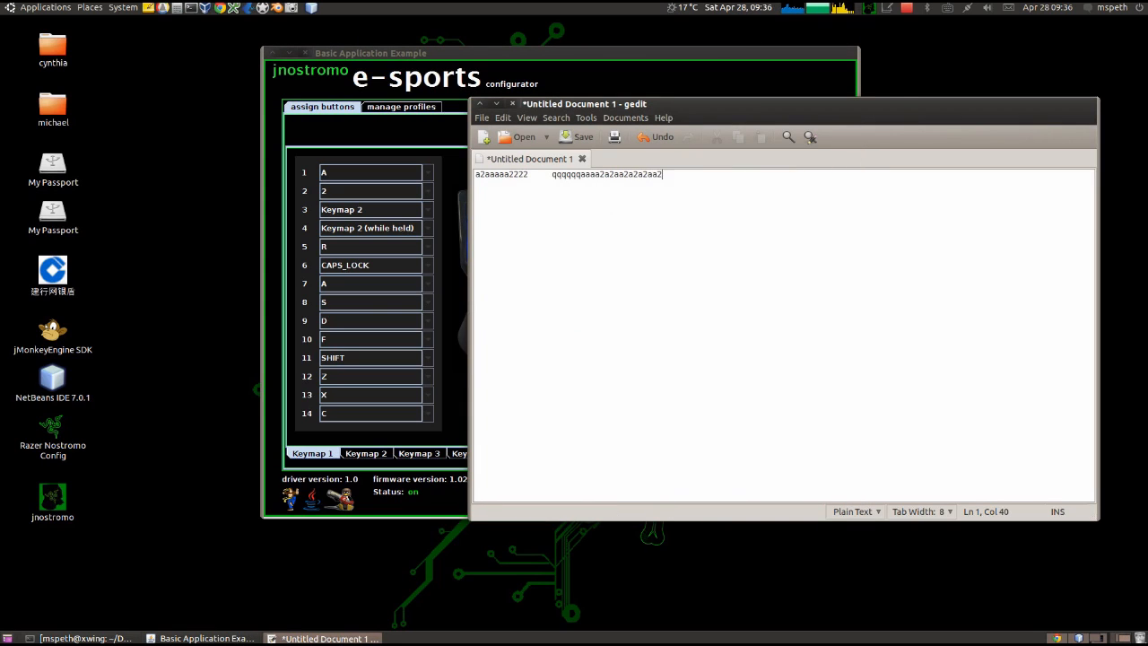
type("a2a2a2a2a22a22a2qqqq")
key("Tab")
key("Tab")
type("qqqqq")
key("Tab")
type("a2a2a2a2a2a2a2a22aa2")
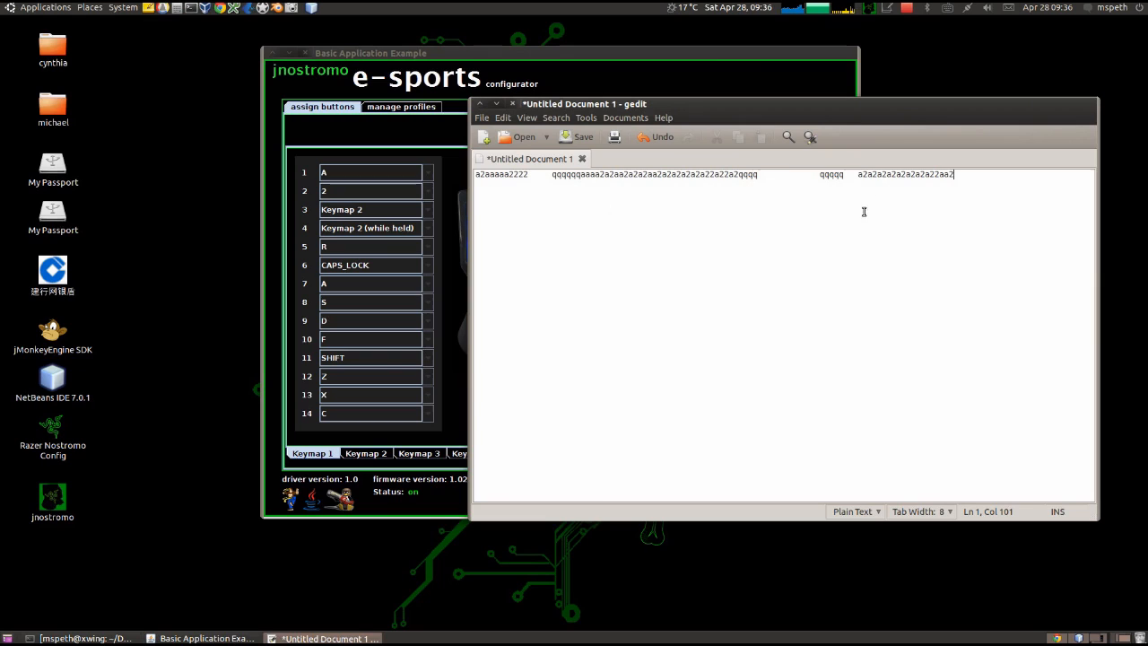
triple_click(887, 175)
key("BackSpace")
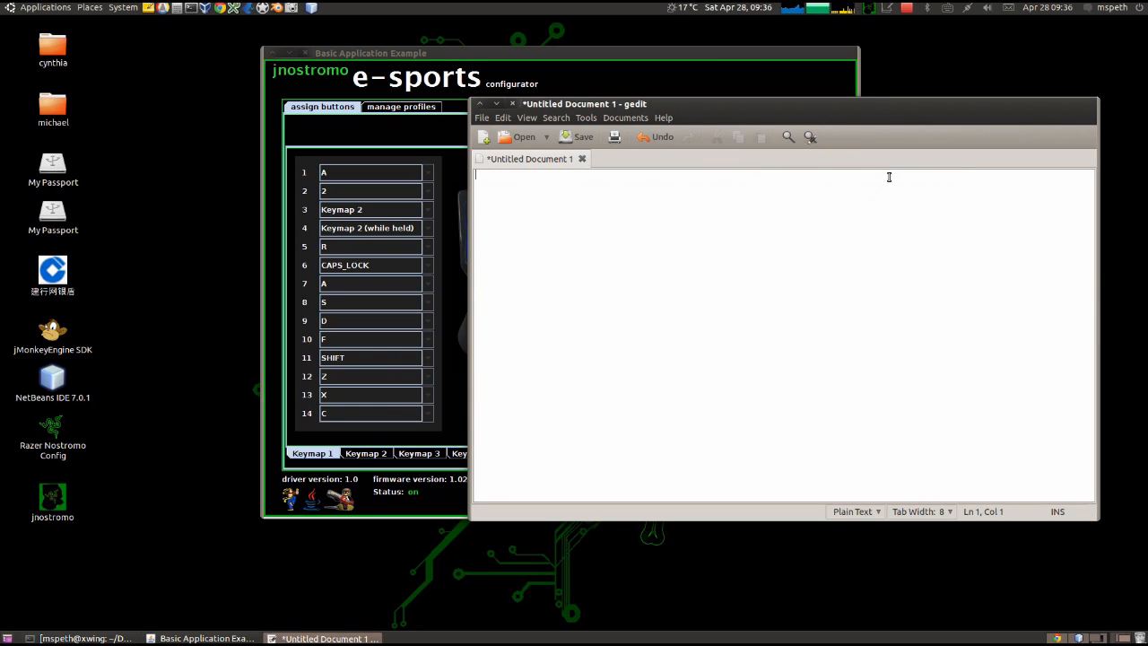
- Switch to the jnostromo configurator and set button 4 in Keymap 1 to Disabled
left_click(790, 59)
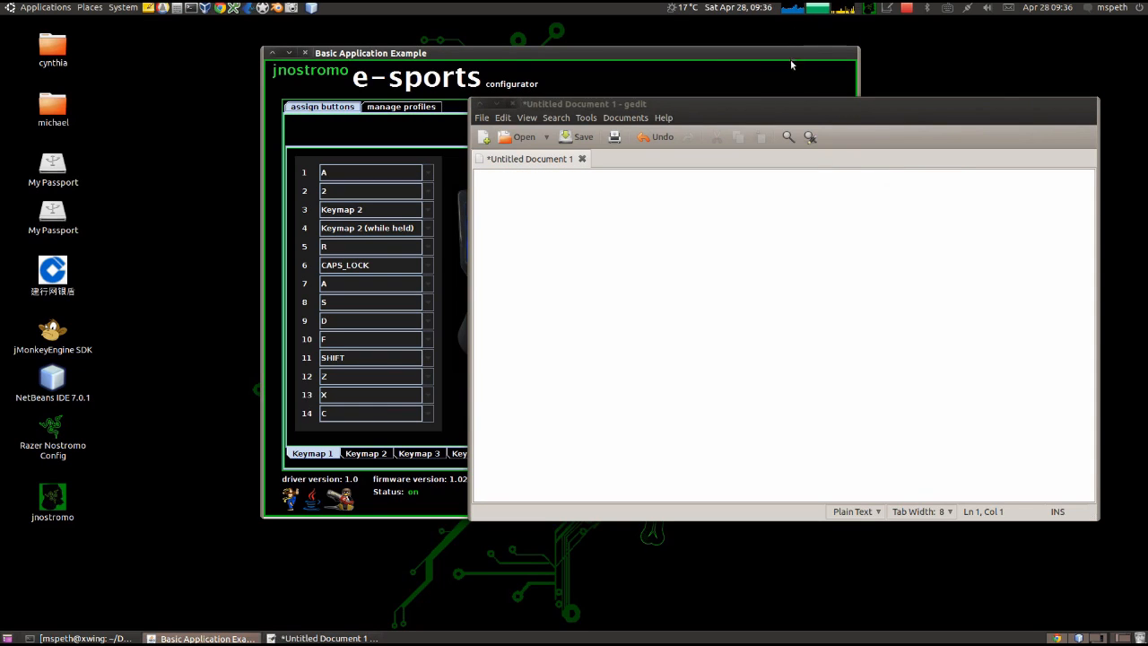
left_click(428, 232)
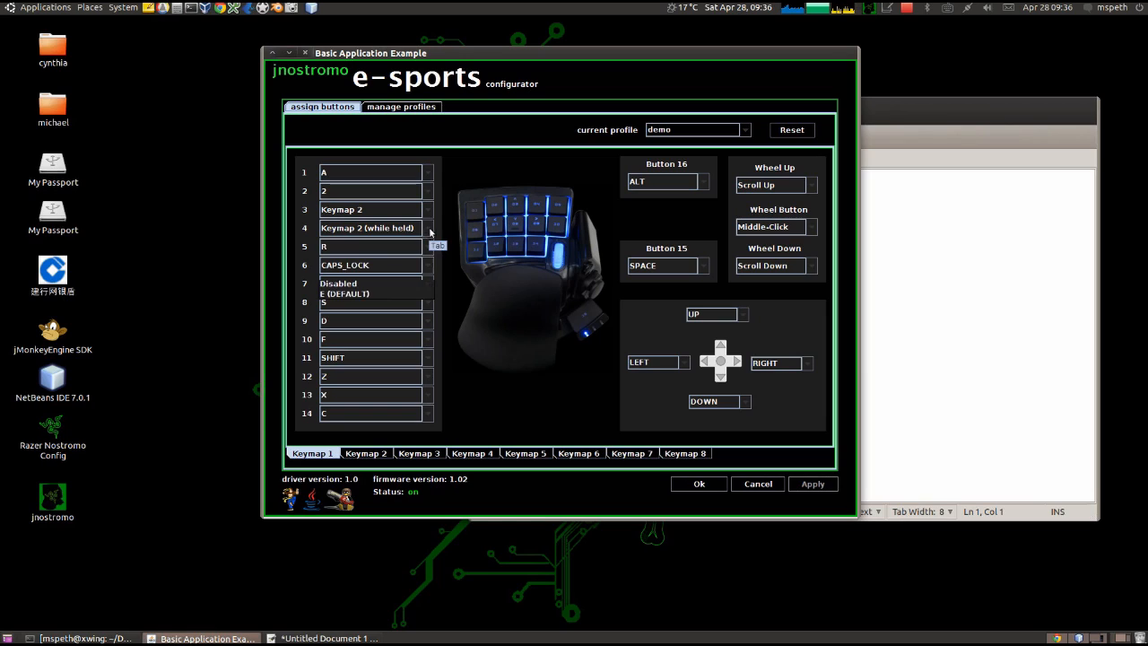
left_click(408, 283)
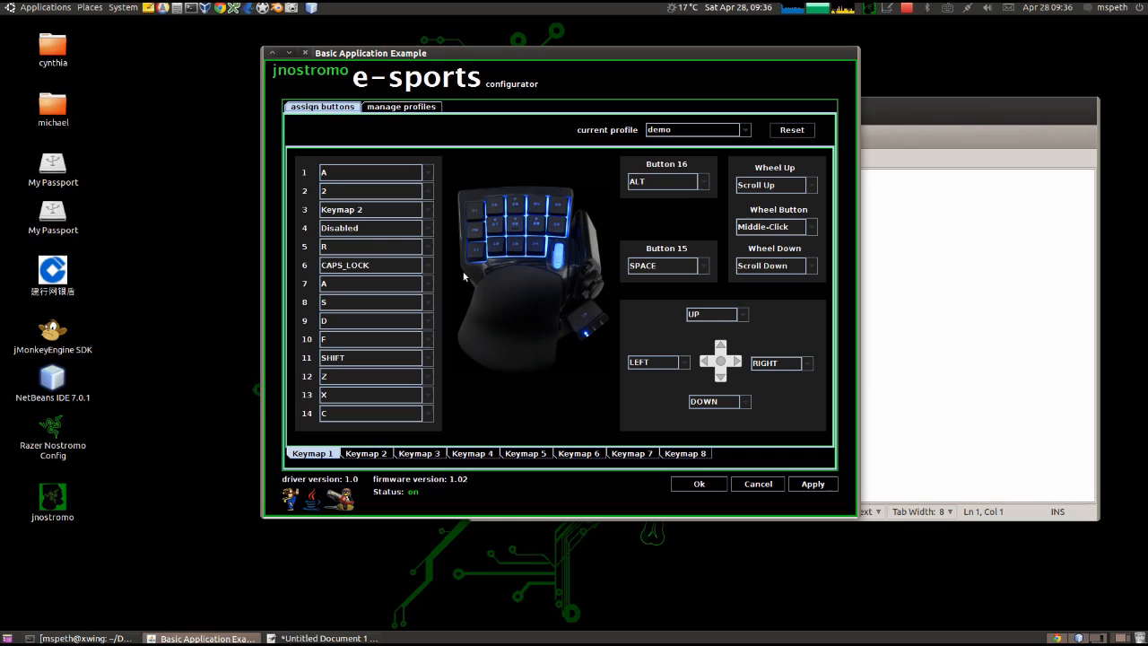
- Restore button 4 to its default key E and apply the change
left_click(428, 228)
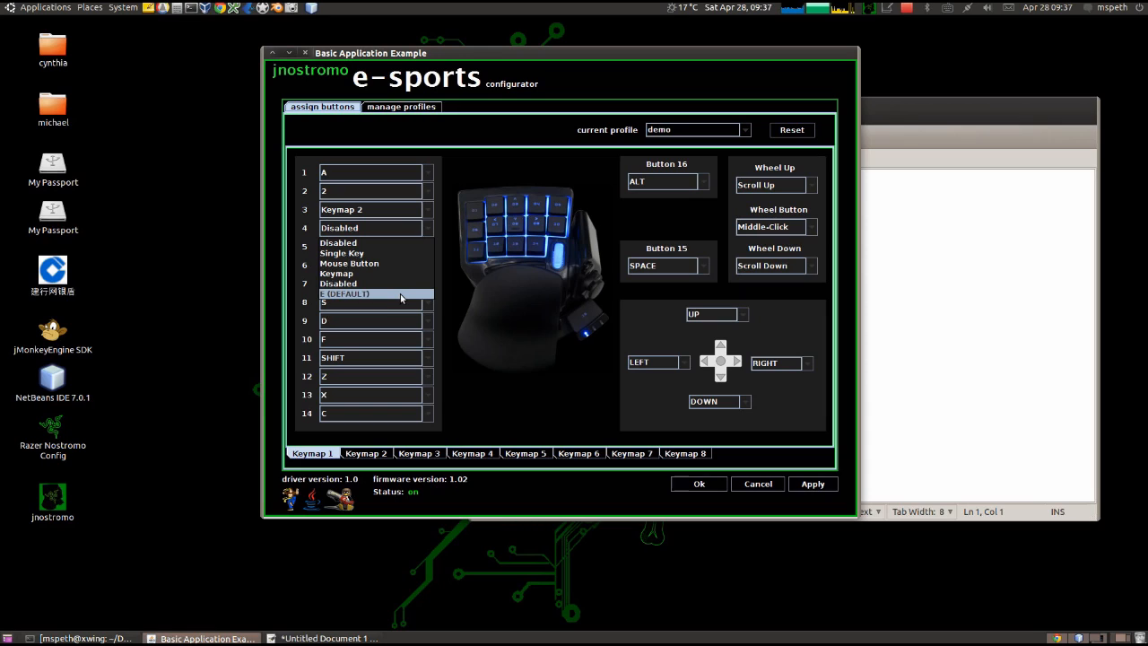
left_click(400, 294)
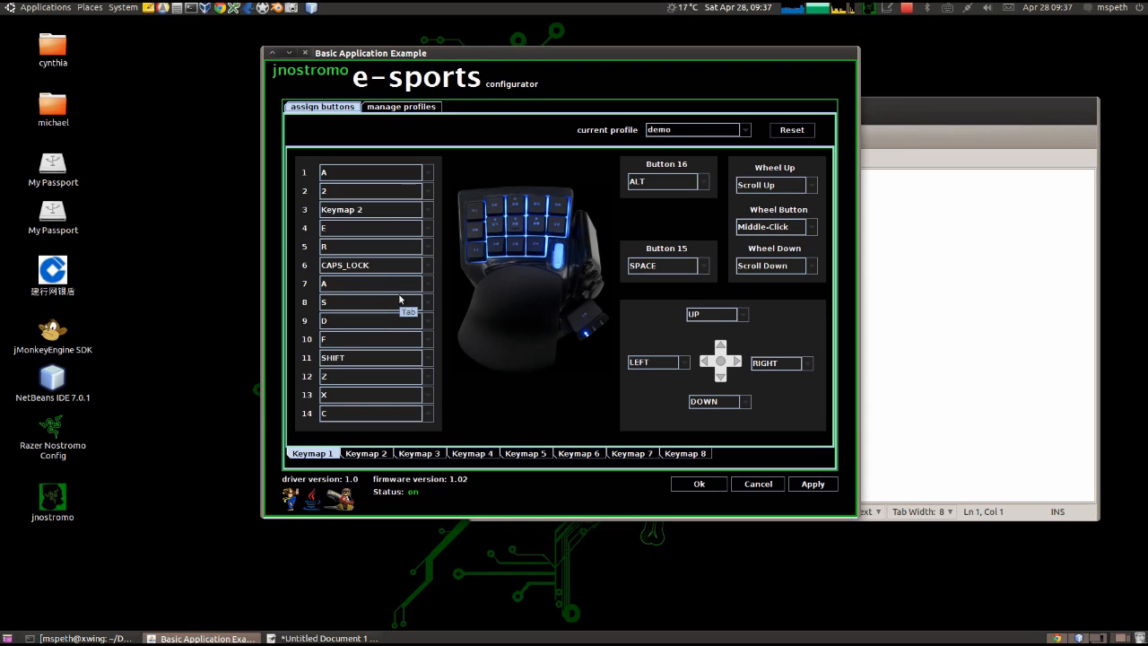
left_click(813, 486)
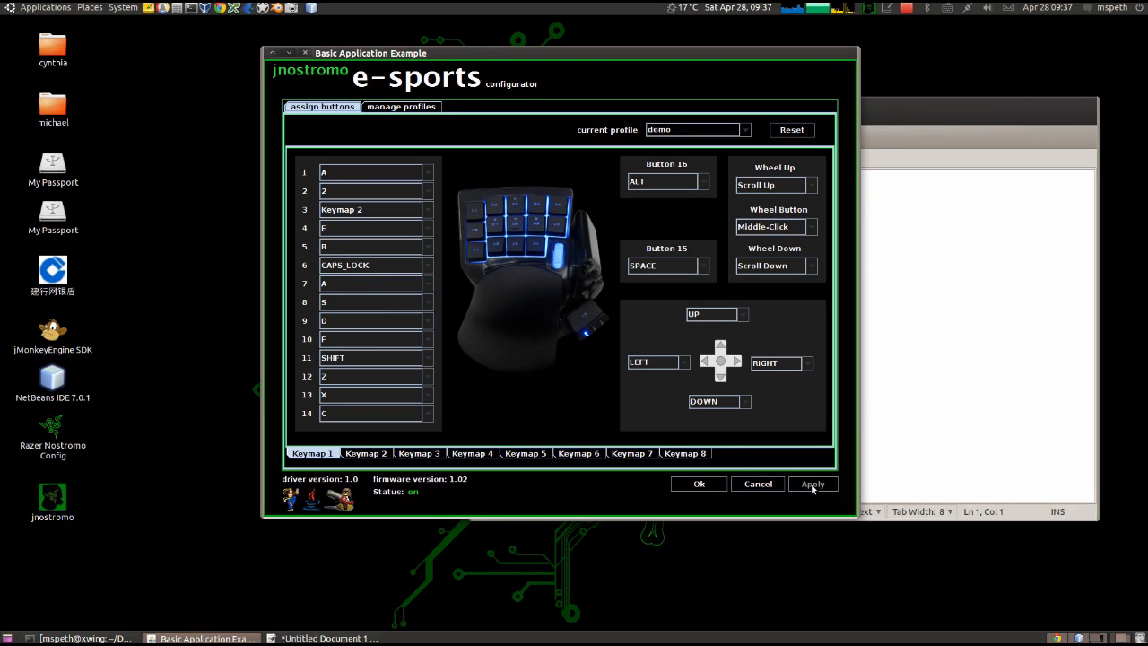
- Reset the demo profile's button assignments, apply the reset and accept the configuration to close the configurator
left_click(799, 132)
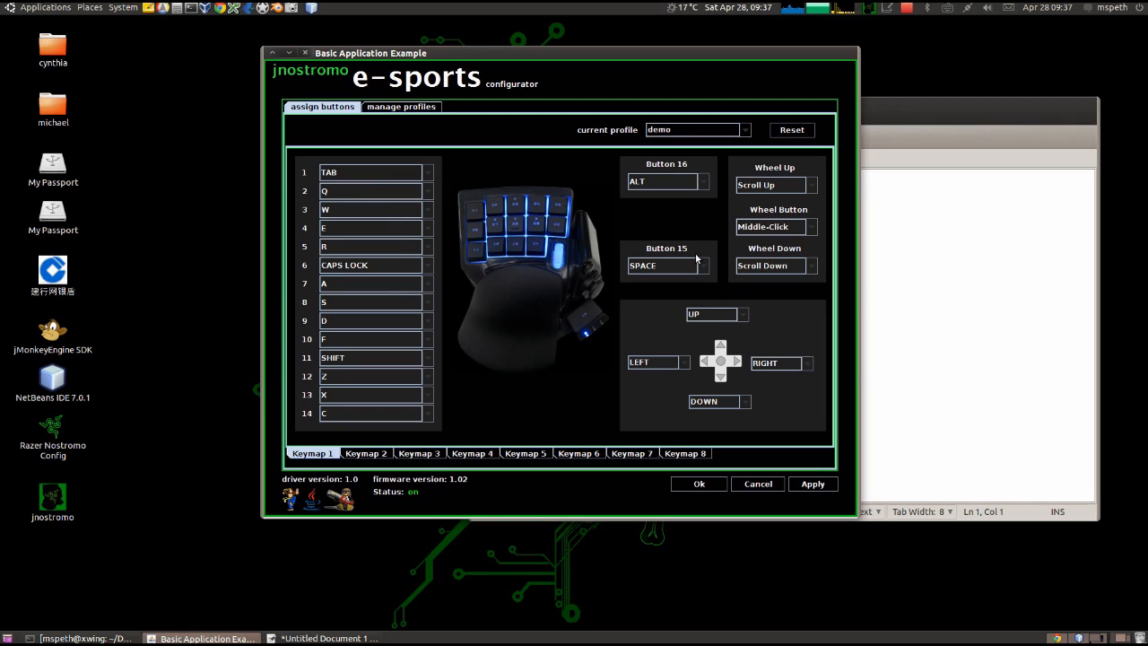
left_click(815, 484)
left_click(705, 487)
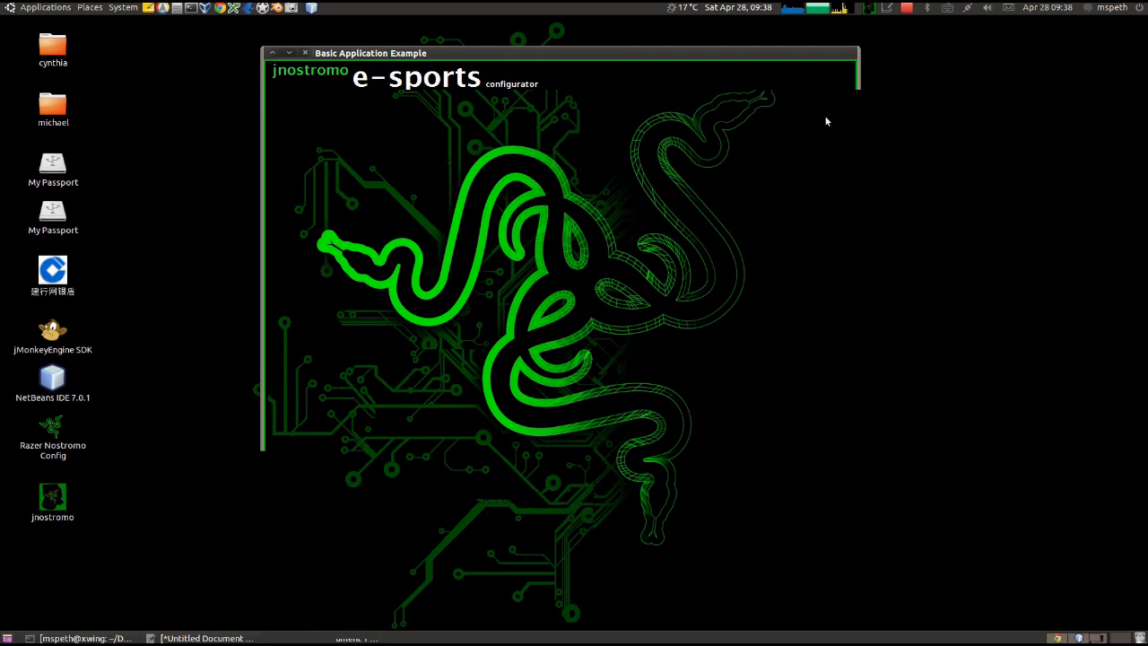
- Redisplay the jnostromo configurator from its tray entry and bring up the profile management list
right_click(870, 11)
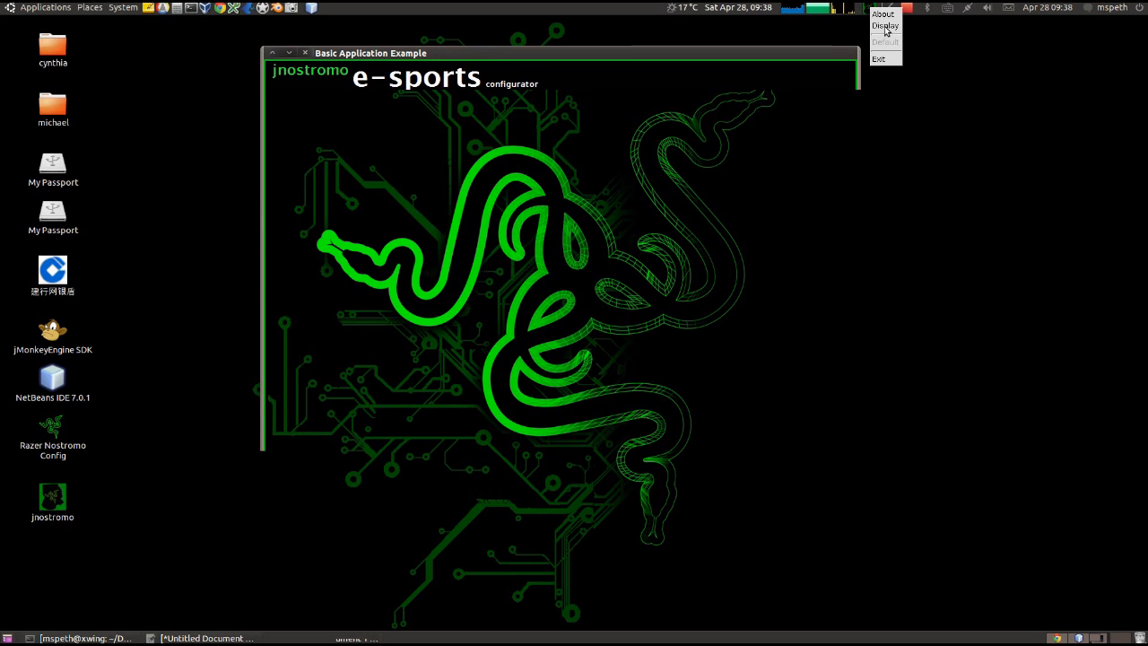
left_click(885, 27)
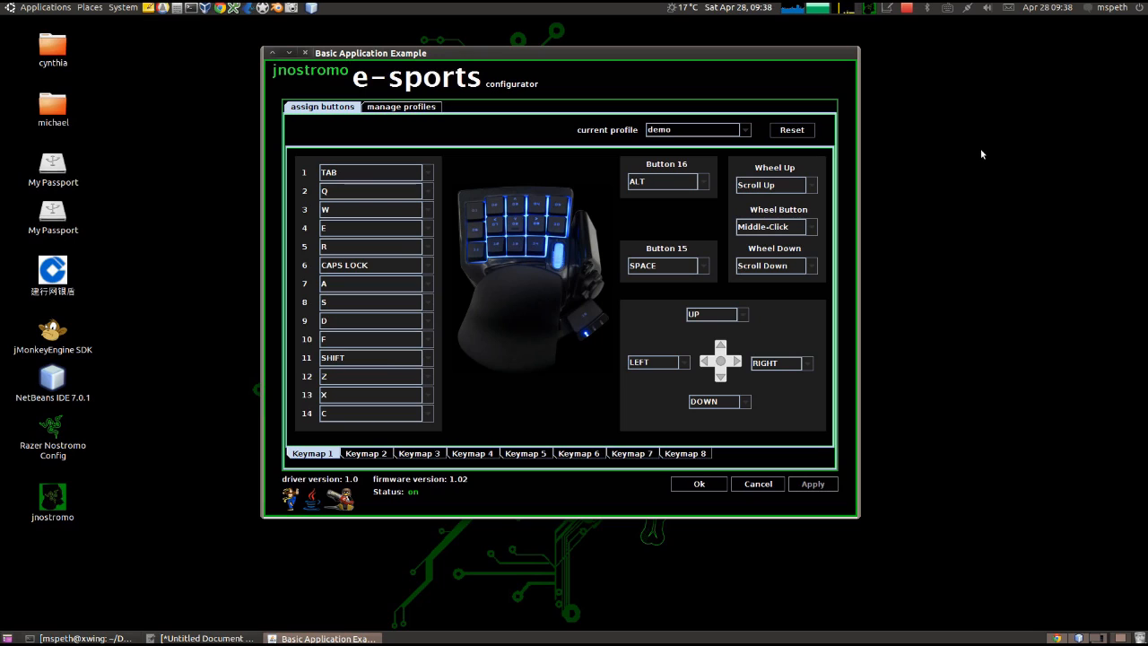
left_click(675, 127)
left_click(672, 123)
left_click(387, 106)
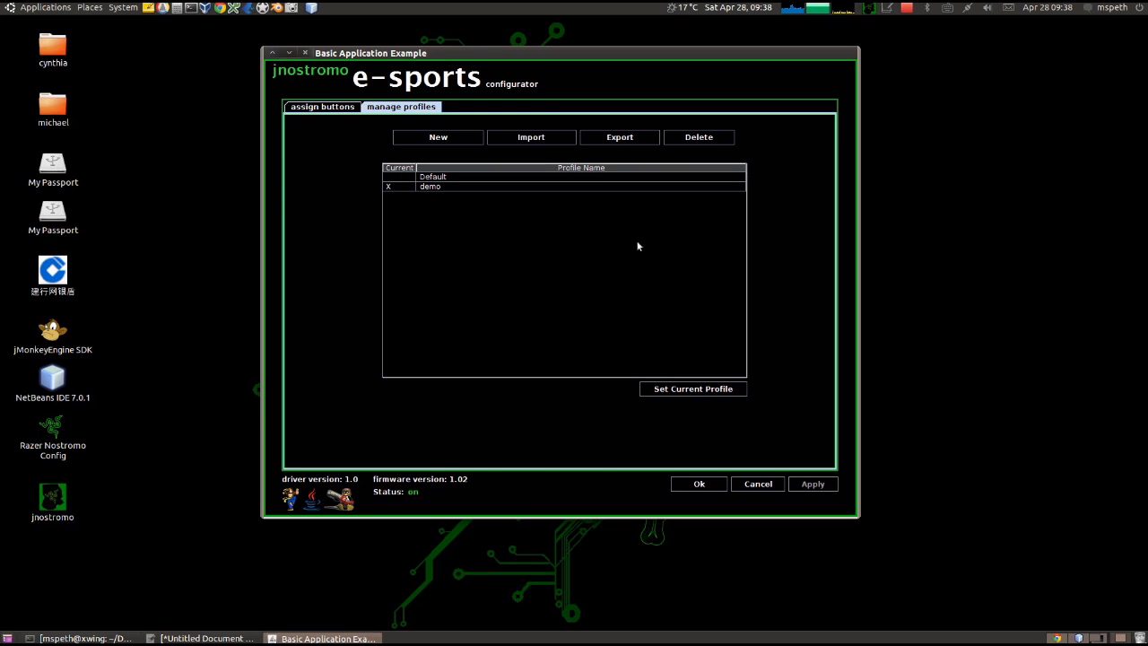
- Close the configurator window and exit jnostromo completely from its tray entry
right_click(869, 11)
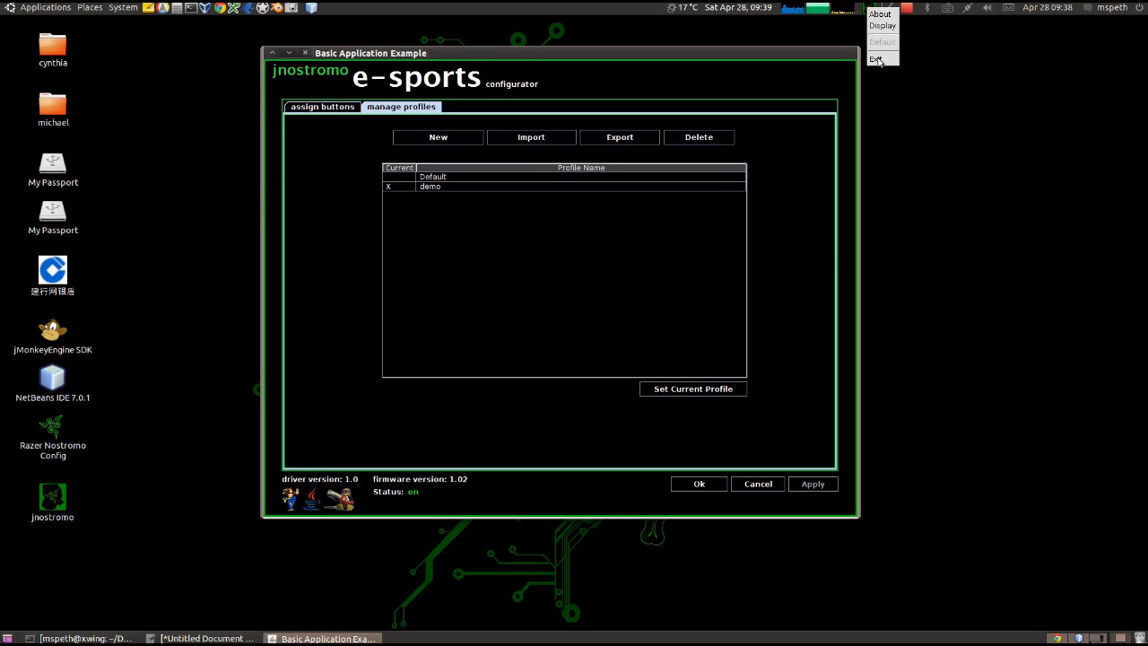
left_click(309, 60)
left_click(305, 53)
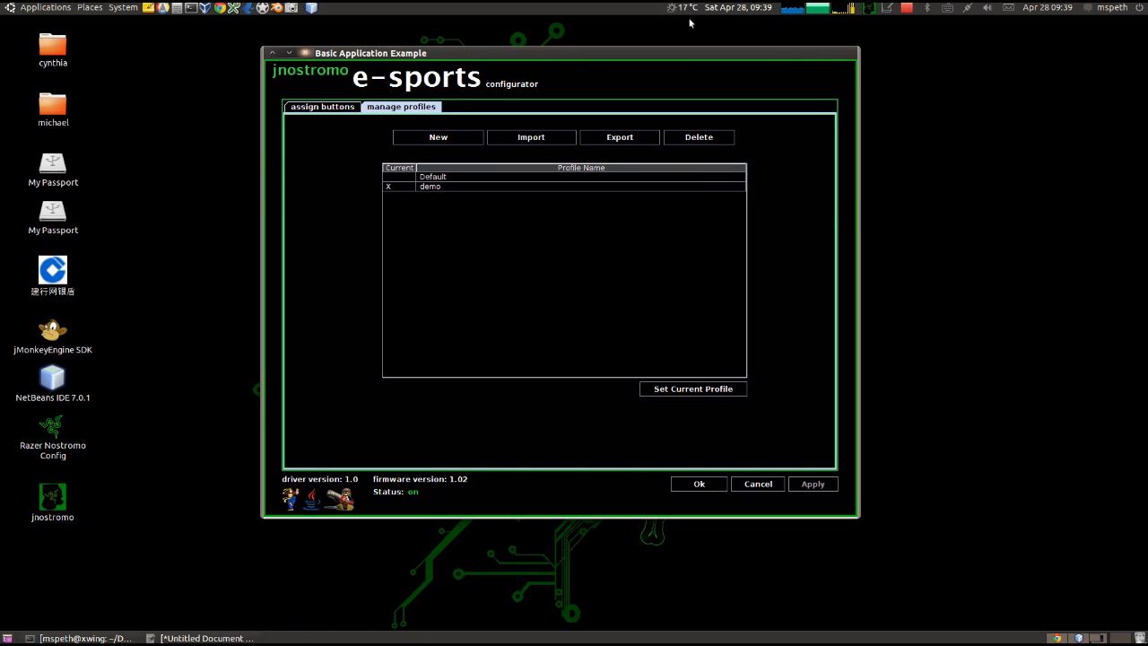
right_click(866, 11)
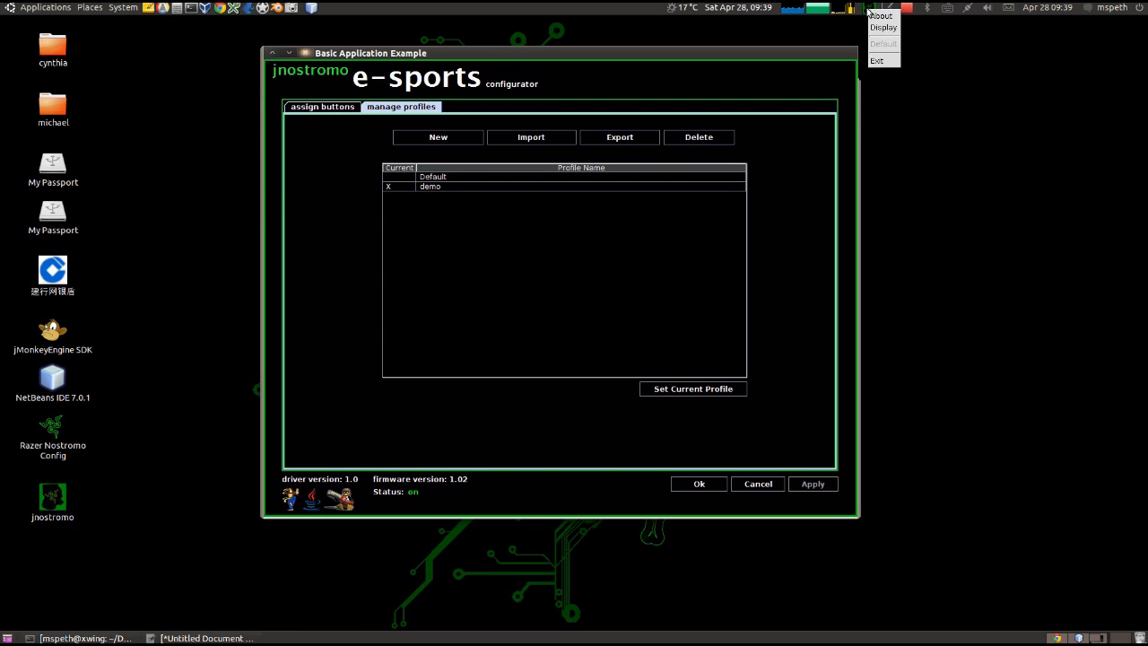
left_click(878, 61)
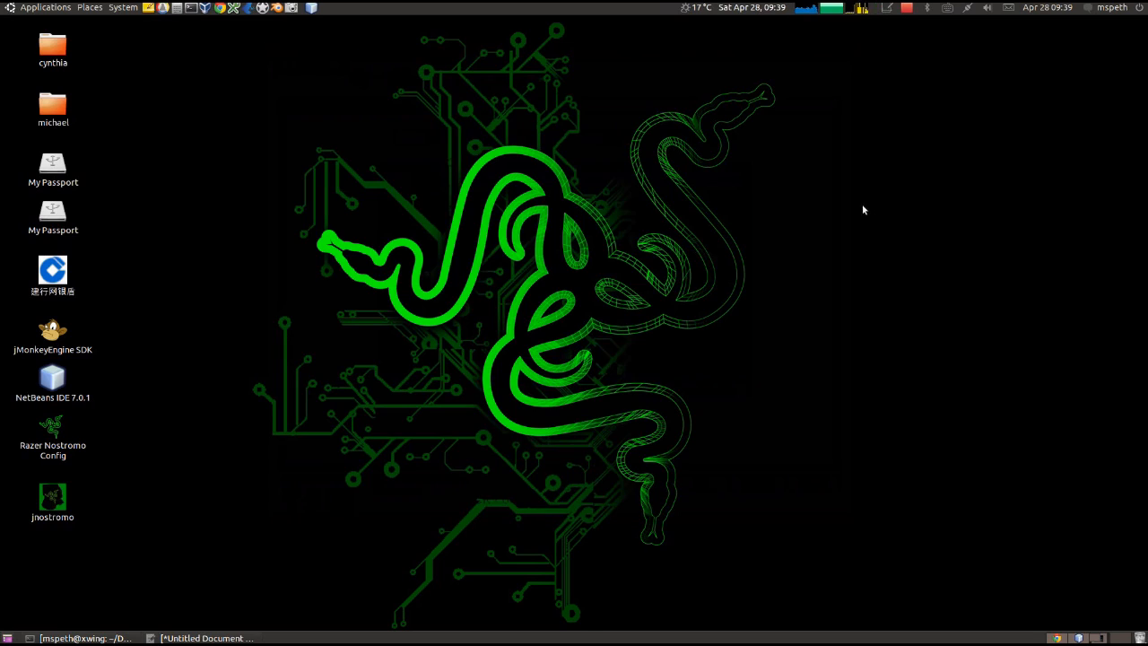